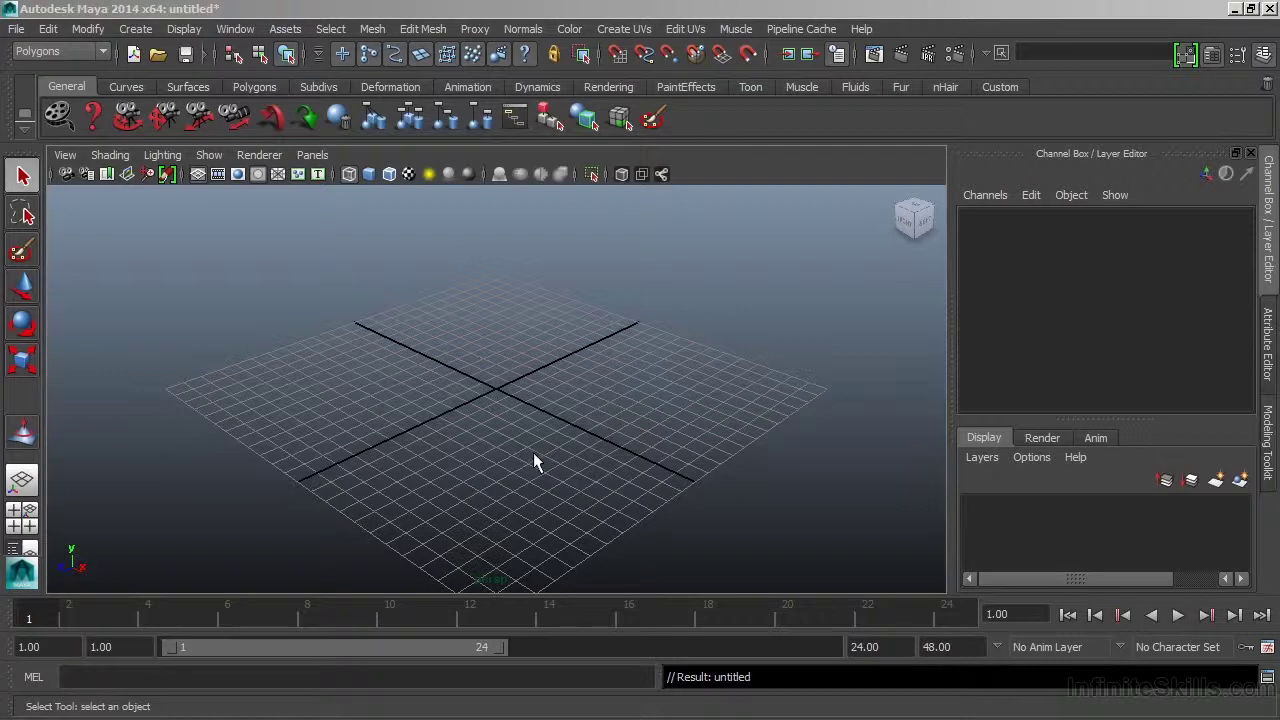
# - Switch the menu set to Animation and choose Skeleton > Joint Tool
pyautogui.click(64, 48)
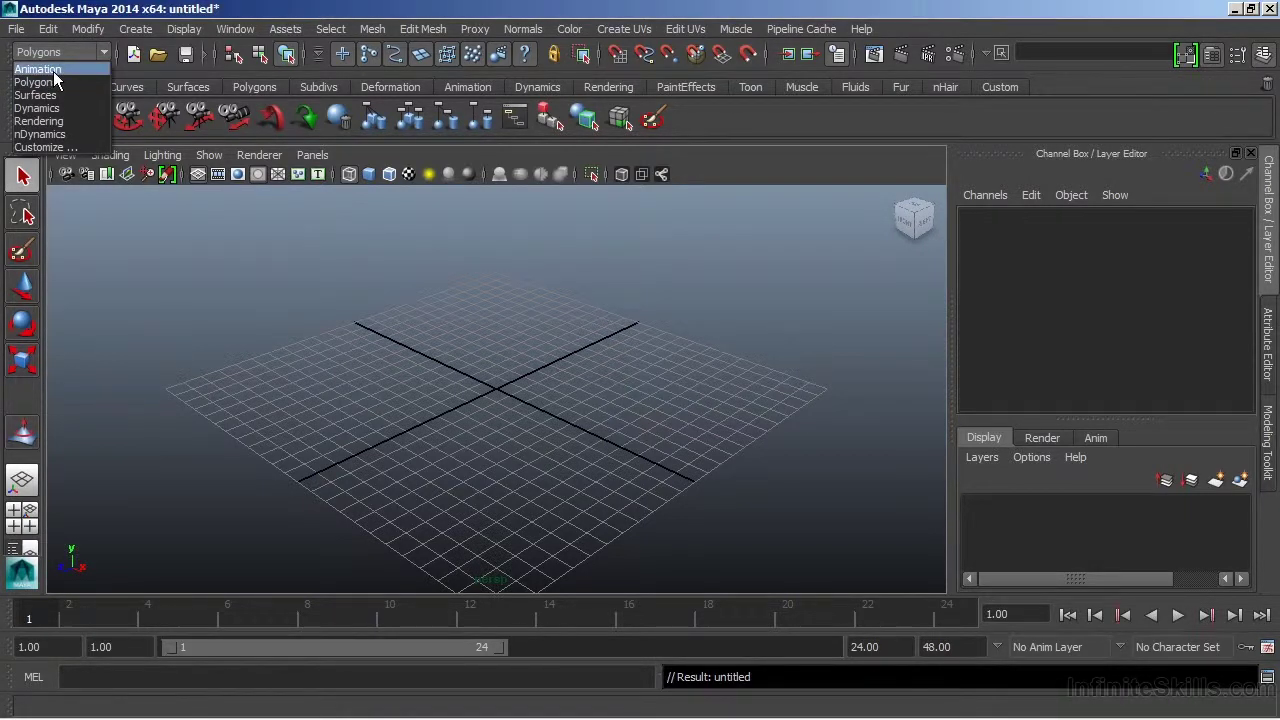
pyautogui.click(38, 69)
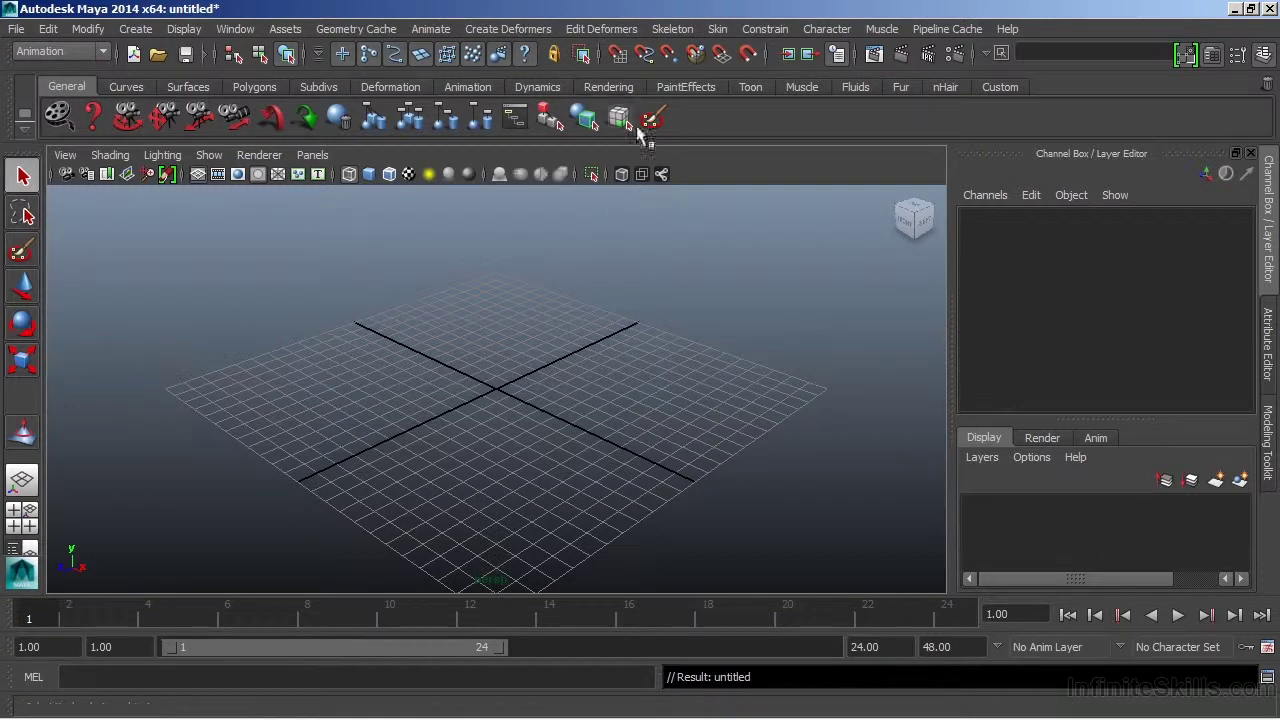
pyautogui.click(672, 29)
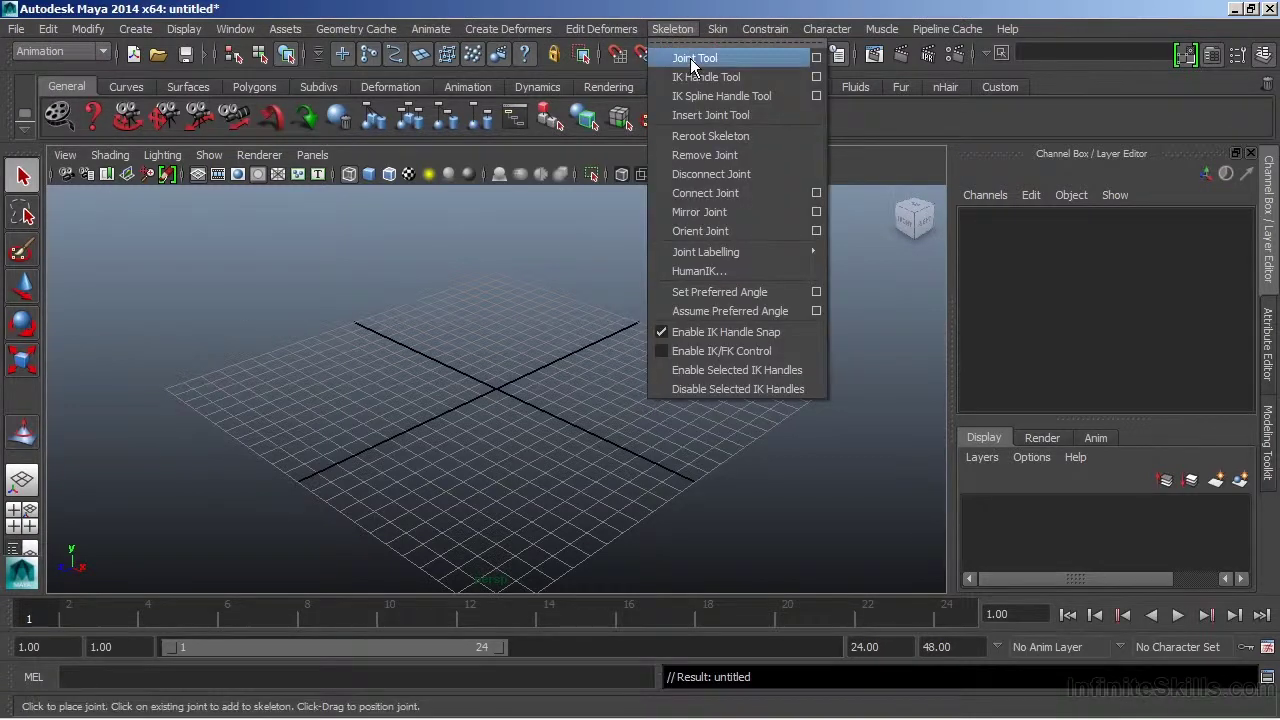
pyautogui.click(690, 58)
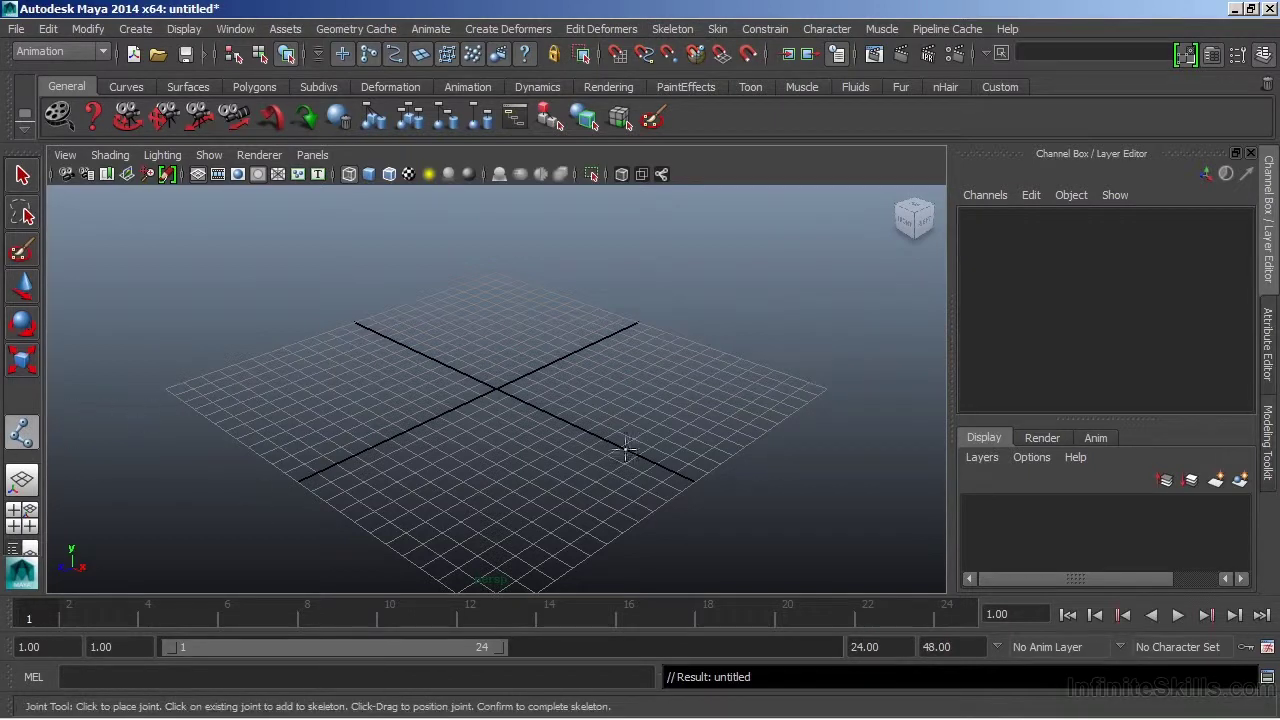
# - Place four joints across the ground grid to form joint1 through joint4
pyautogui.keyDown('alt'); pyautogui.moveTo(617, 428); pyautogui.dragTo(443, 471); pyautogui.keyUp('alt')
pyautogui.click(669, 358)
pyautogui.click(598, 404)
pyautogui.click(472, 452)
pyautogui.click(339, 446)
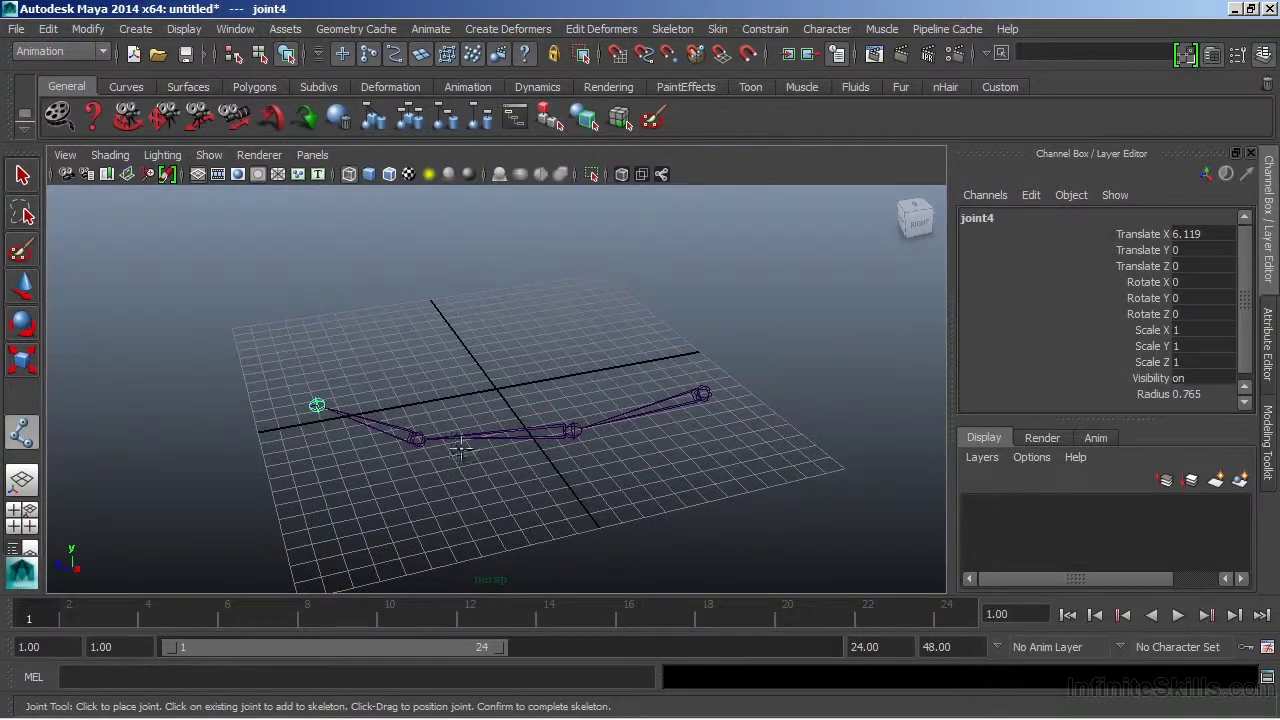
pyautogui.press('Return')
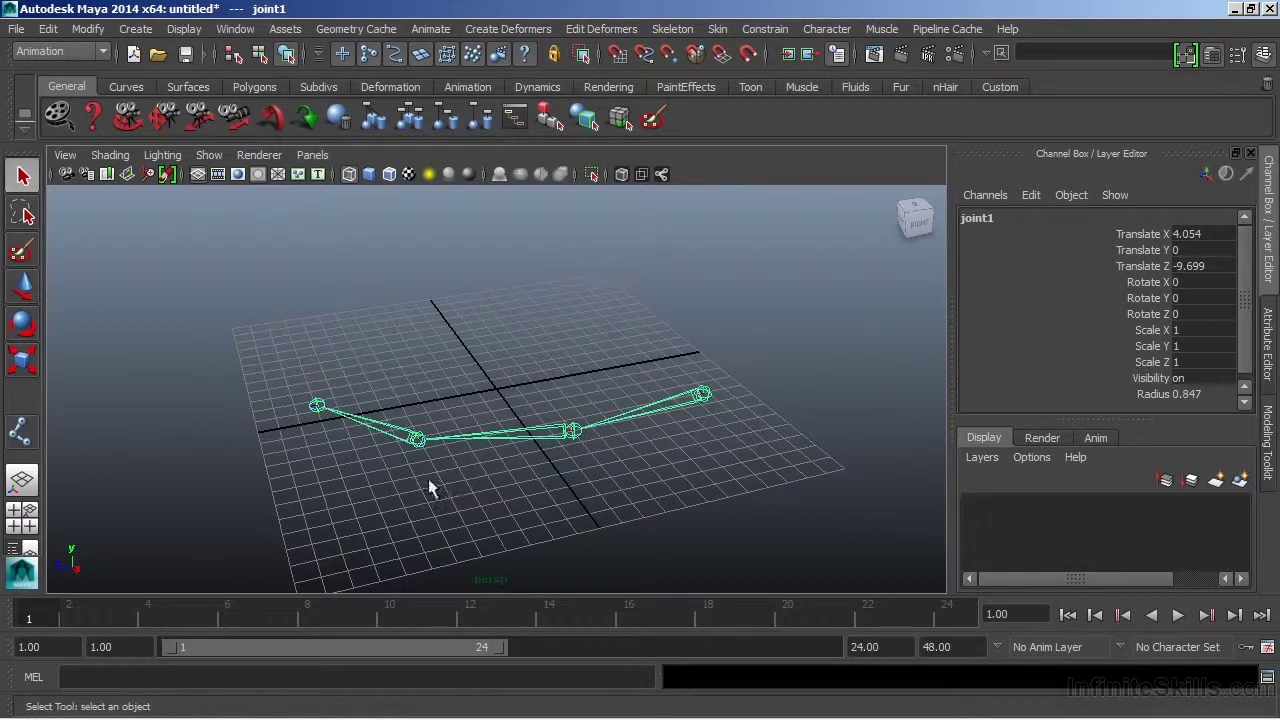
pyautogui.keyDown('alt'); pyautogui.moveTo(428, 478); pyautogui.dragTo(557, 486, button='right'); pyautogui.keyUp('alt')
pyautogui.keyDown('alt'); pyautogui.moveTo(557, 486); pyautogui.dragTo(663, 337); pyautogui.keyUp('alt')
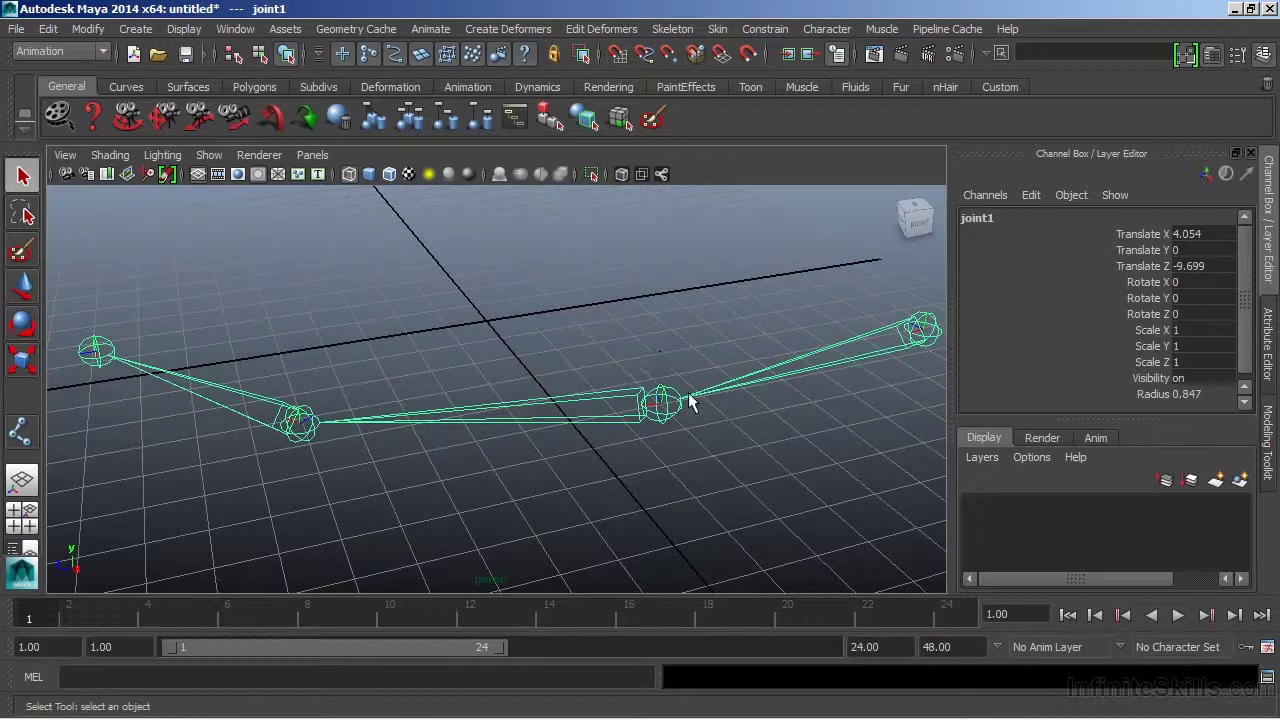
pyautogui.keyDown('alt'); pyautogui.moveTo(746, 394); pyautogui.dragTo(522, 404); pyautogui.keyUp('alt')
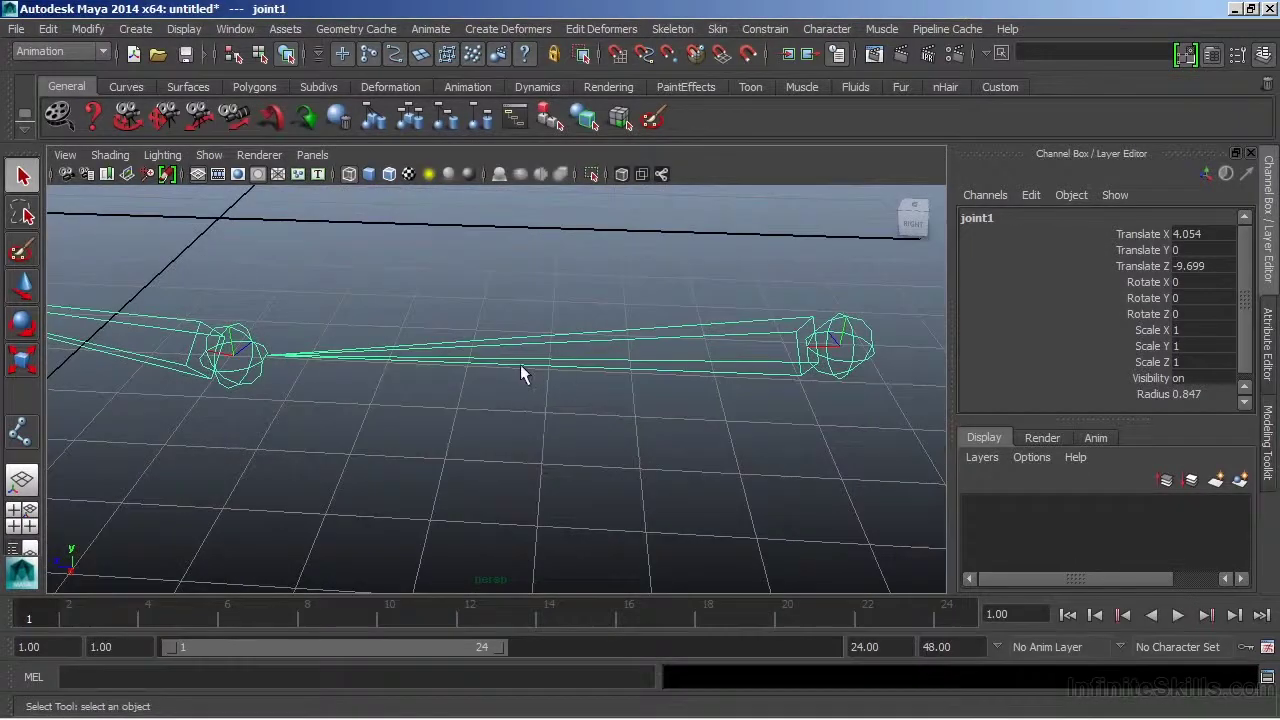
pyautogui.keyDown('alt'); pyautogui.moveTo(523, 371); pyautogui.dragTo(534, 360, button='middle'); pyautogui.keyUp('alt')
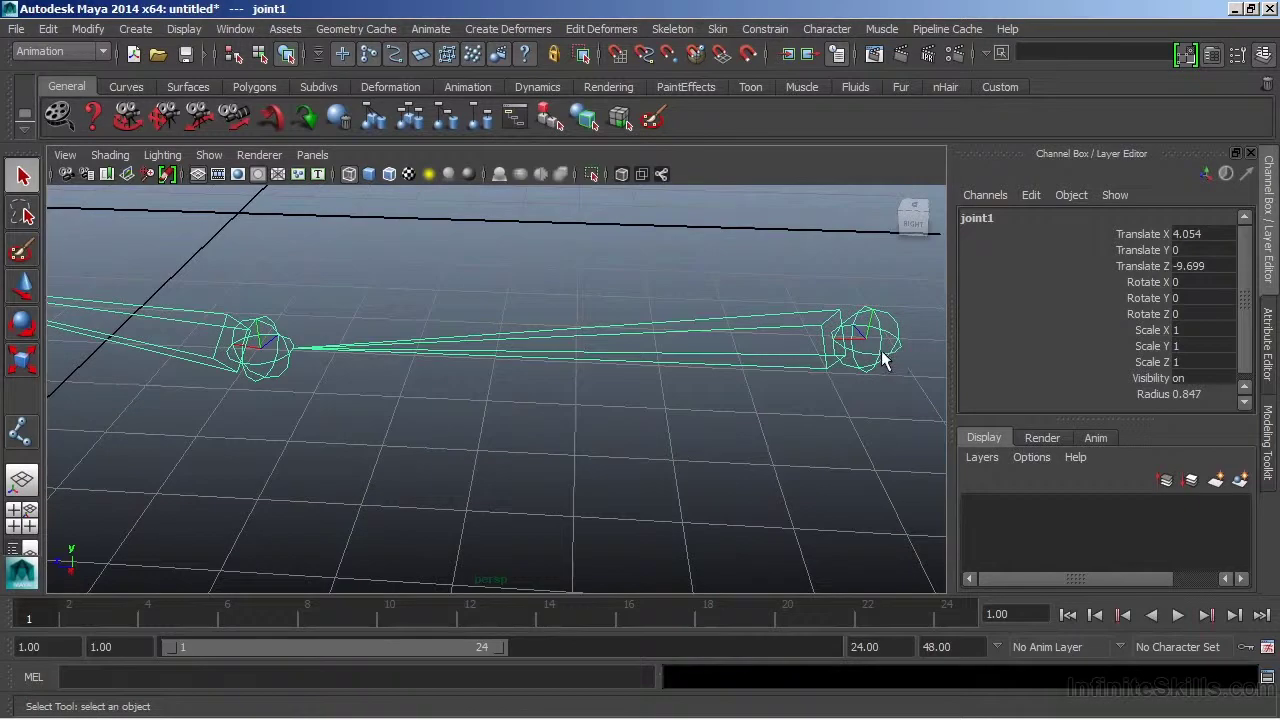
pyautogui.click(875, 393)
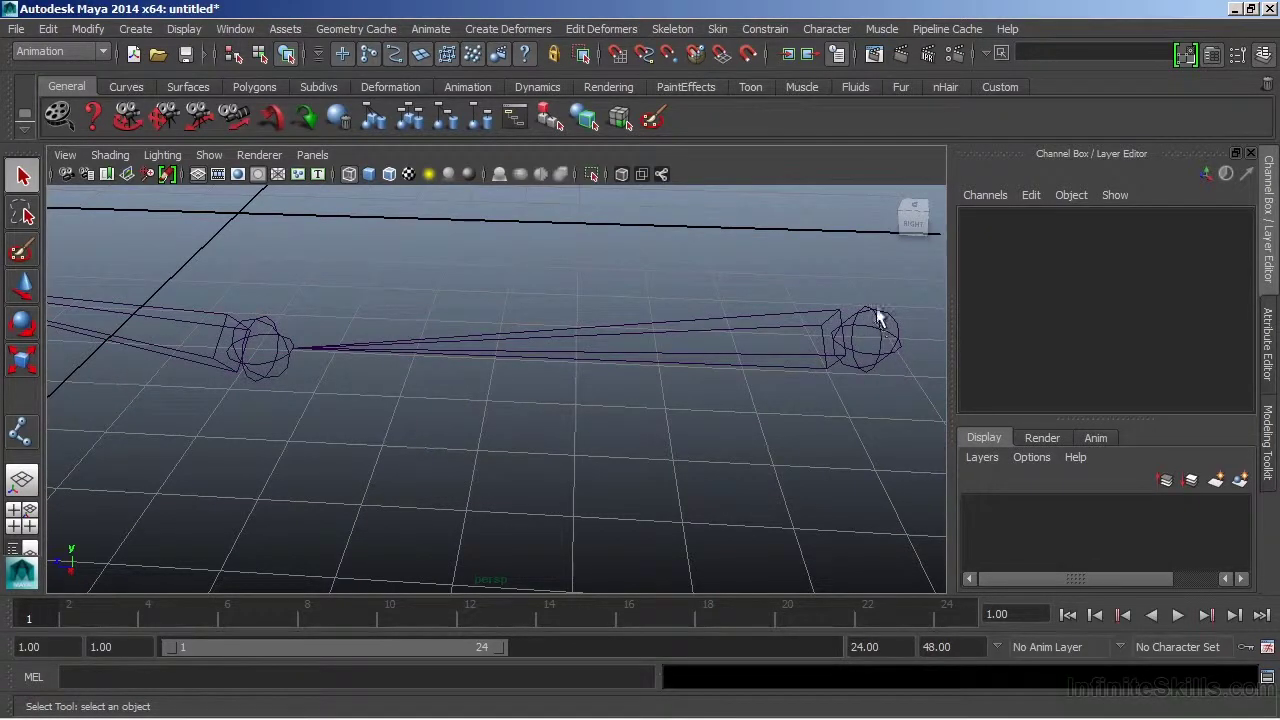
pyautogui.click(883, 330)
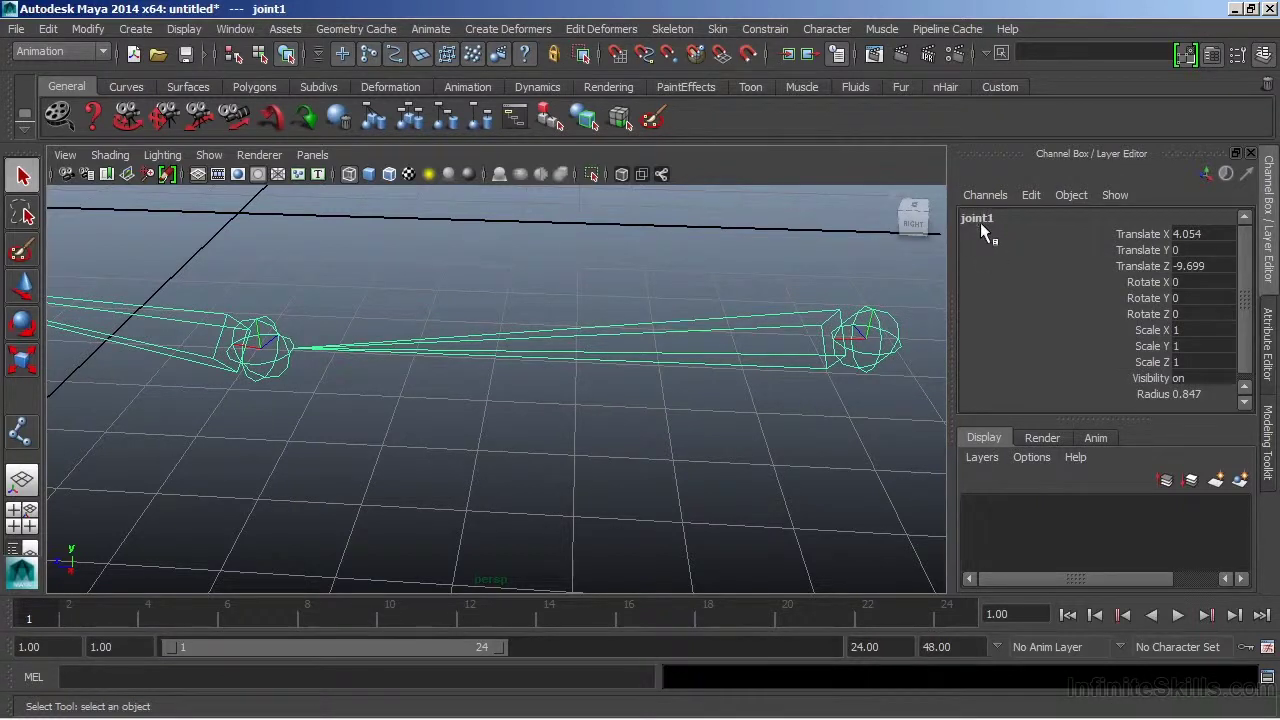
pyautogui.keyDown('alt'); pyautogui.moveTo(623, 400); pyautogui.dragTo(808, 343); pyautogui.keyUp('alt')
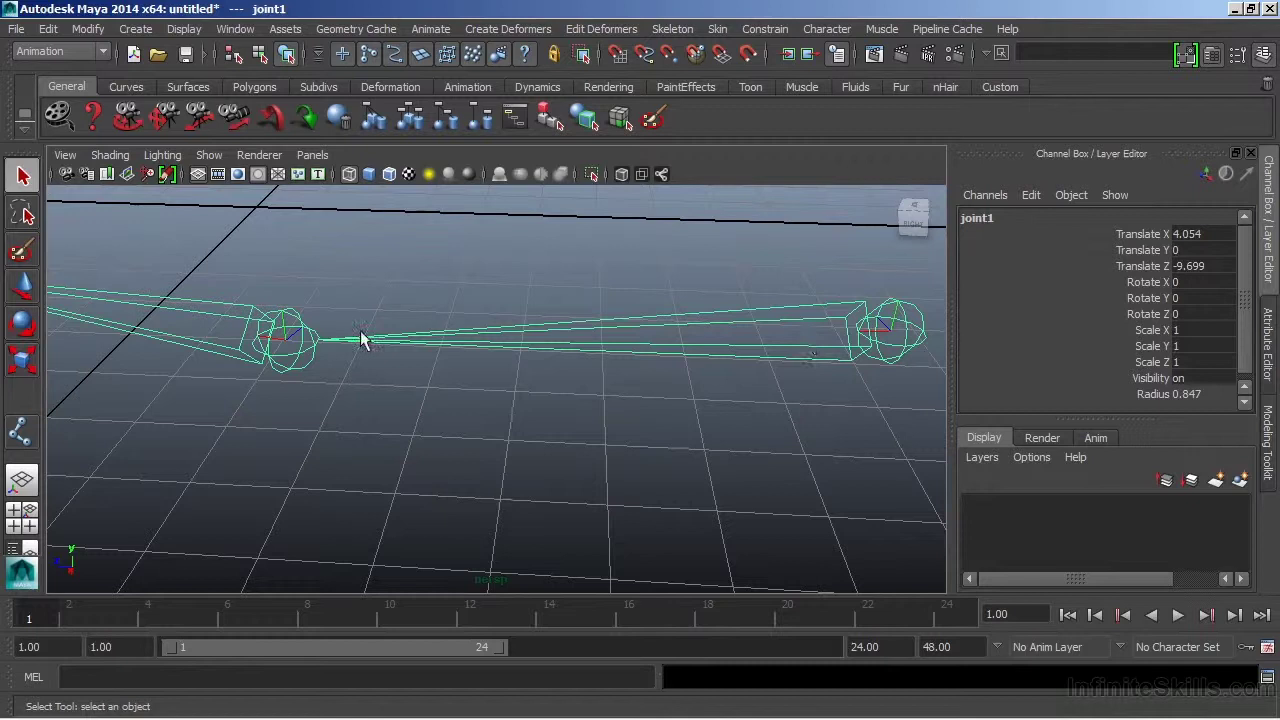
pyautogui.click(282, 350)
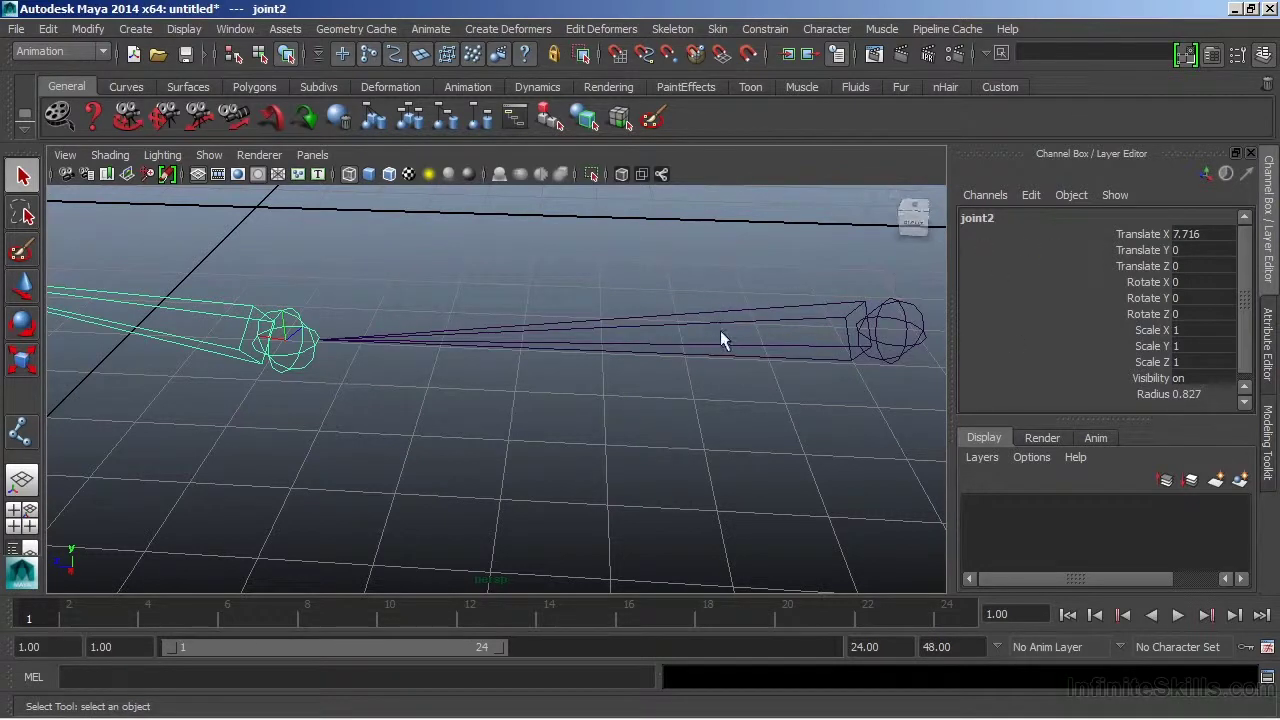
pyautogui.click(639, 357)
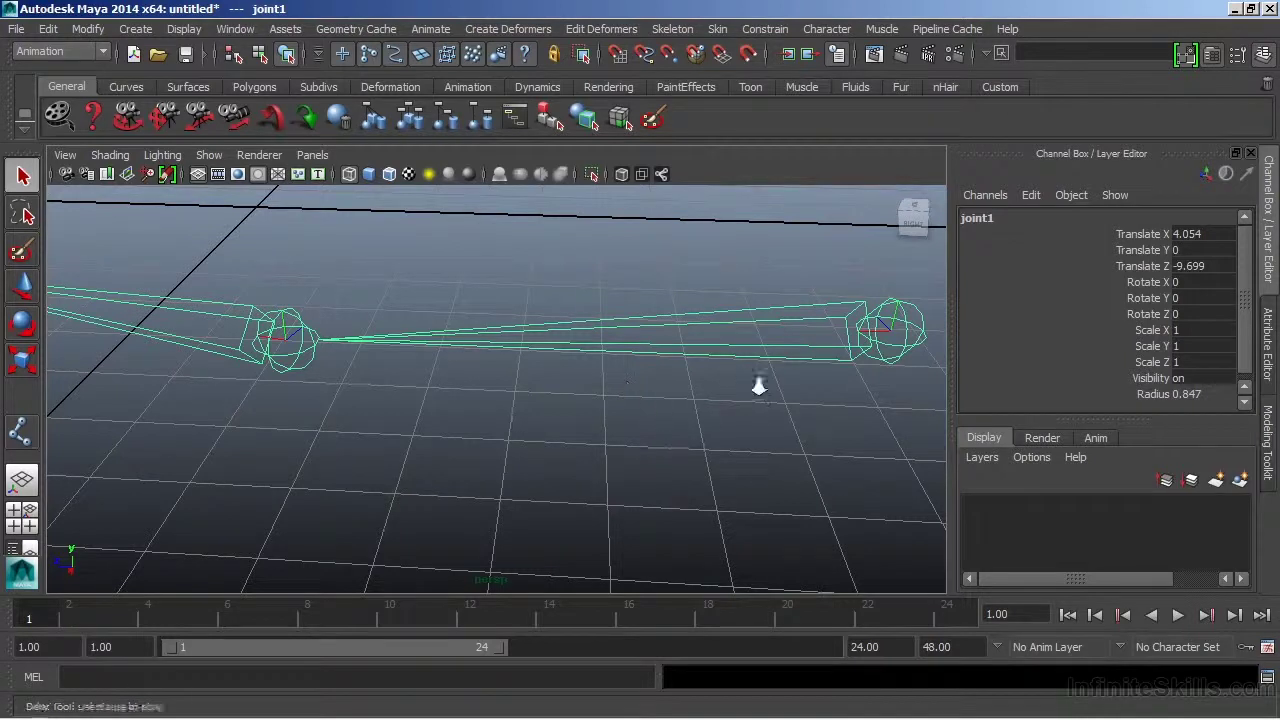
pyautogui.keyDown('alt'); pyautogui.moveTo(760, 389); pyautogui.dragTo(665, 365); pyautogui.keyUp('alt')
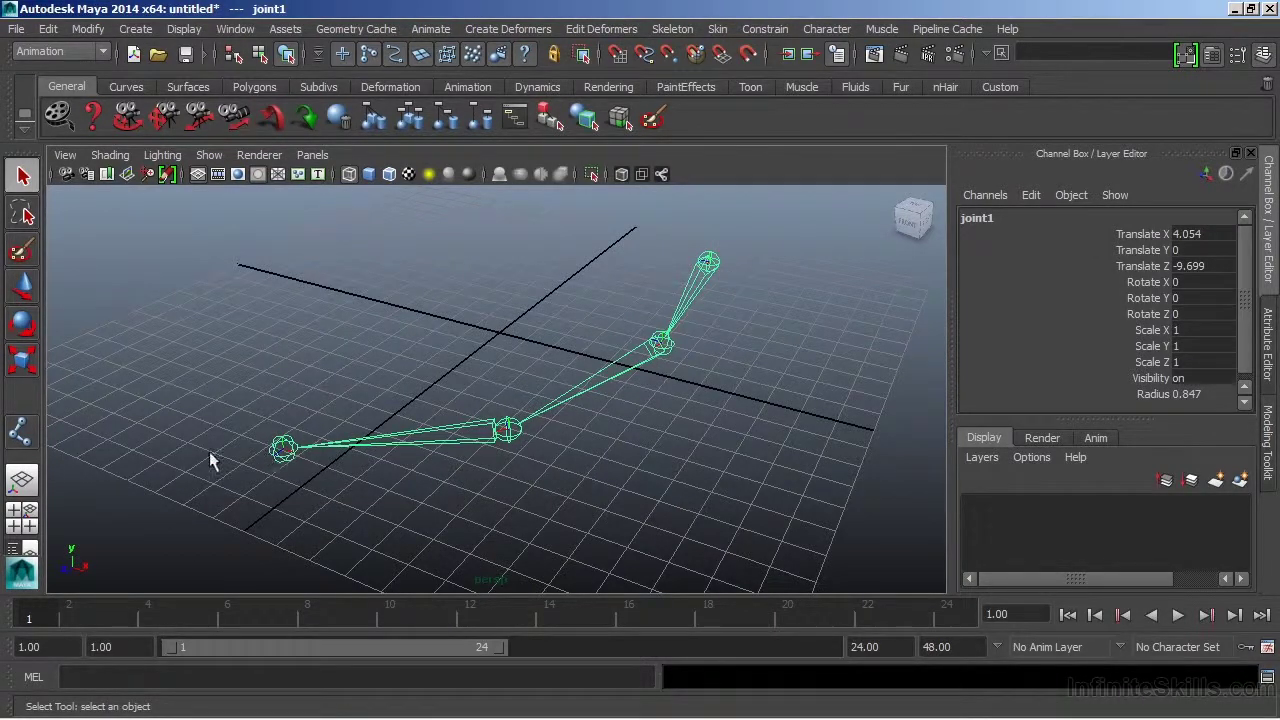
pyautogui.click(283, 449)
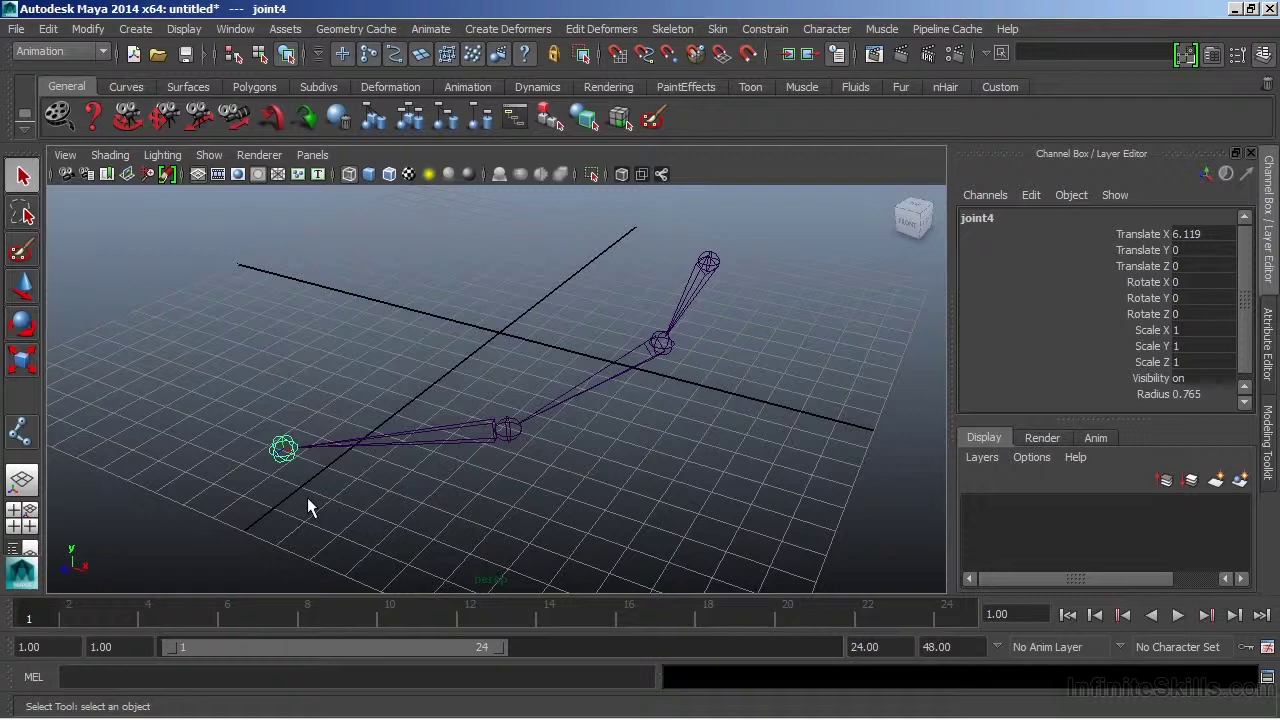
pyautogui.press('Delete')
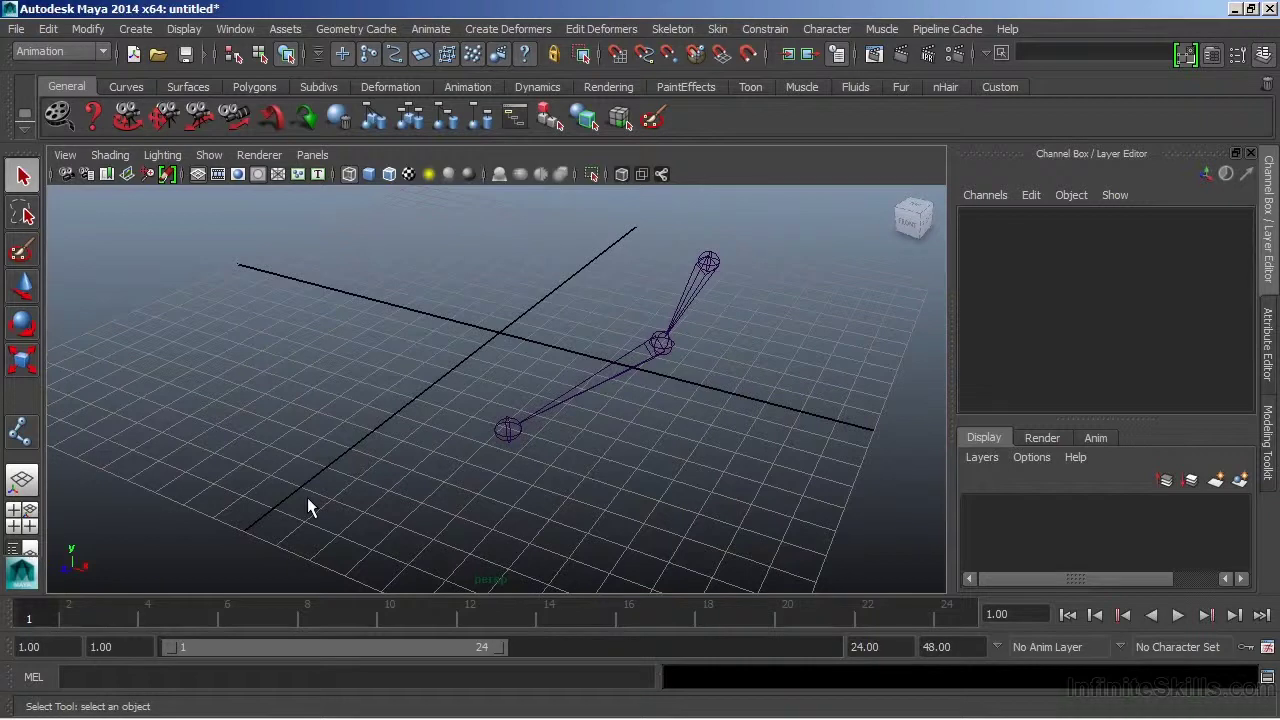
pyautogui.hotkey('ctrl', 'z')
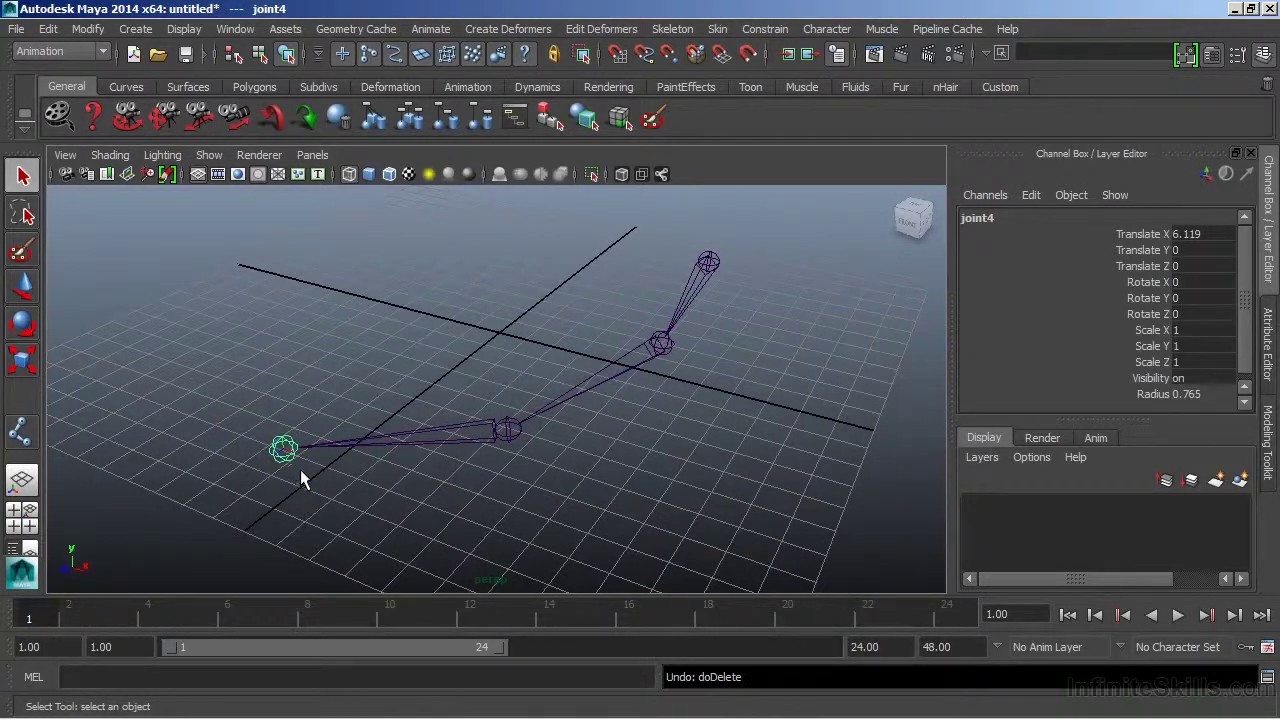
pyautogui.keyDown('alt'); pyautogui.moveTo(534, 464); pyautogui.dragTo(491, 454); pyautogui.keyUp('alt')
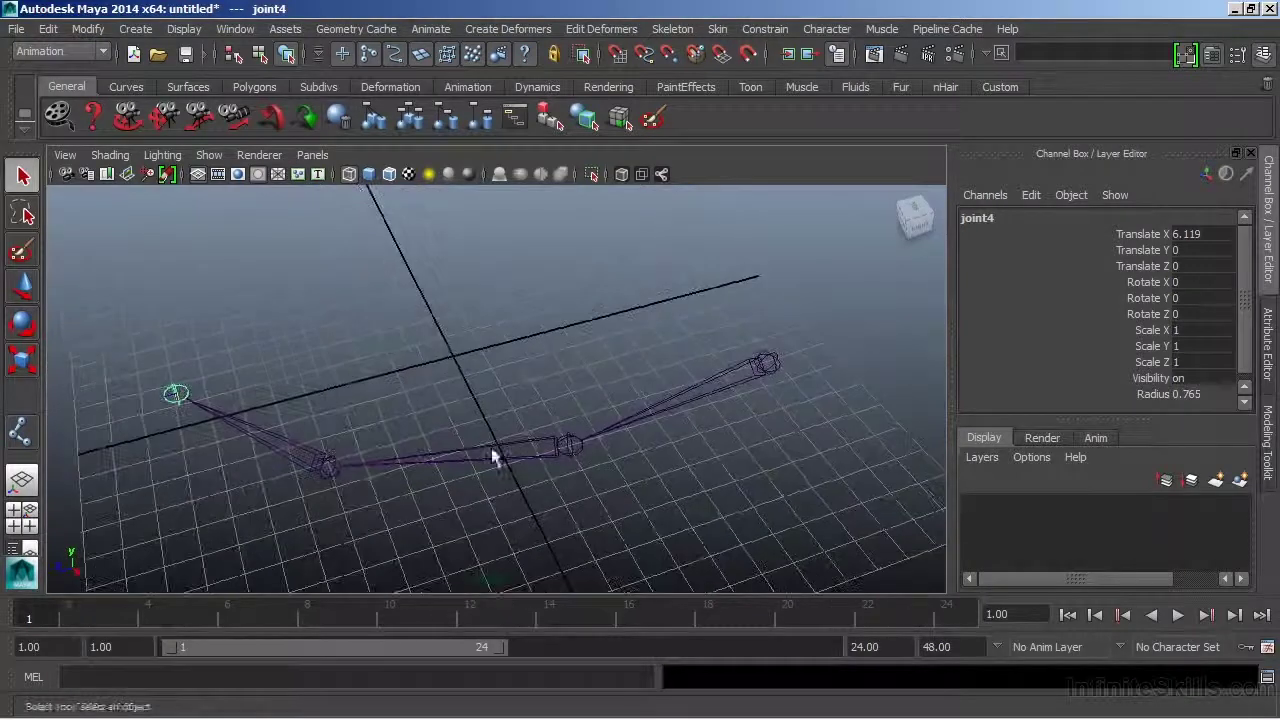
# - Open the Outliner and set it narrow on the left of the viewport
pyautogui.click(236, 29)
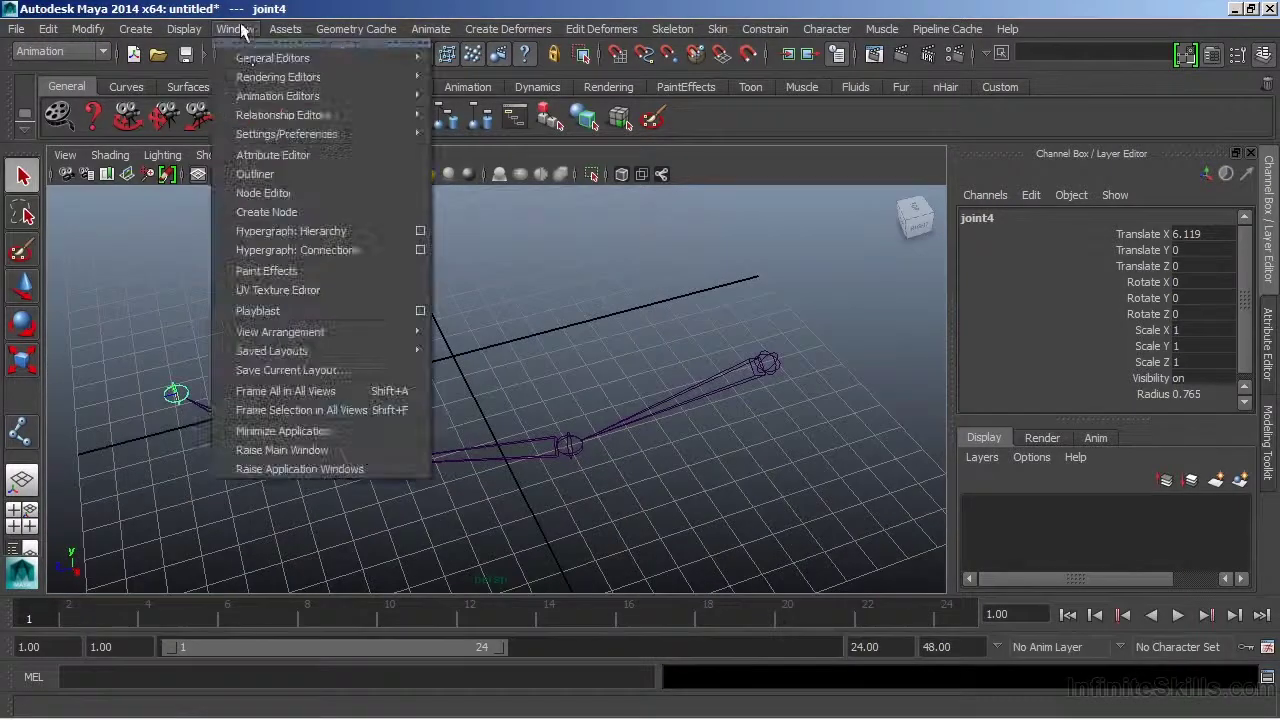
pyautogui.click(258, 176)
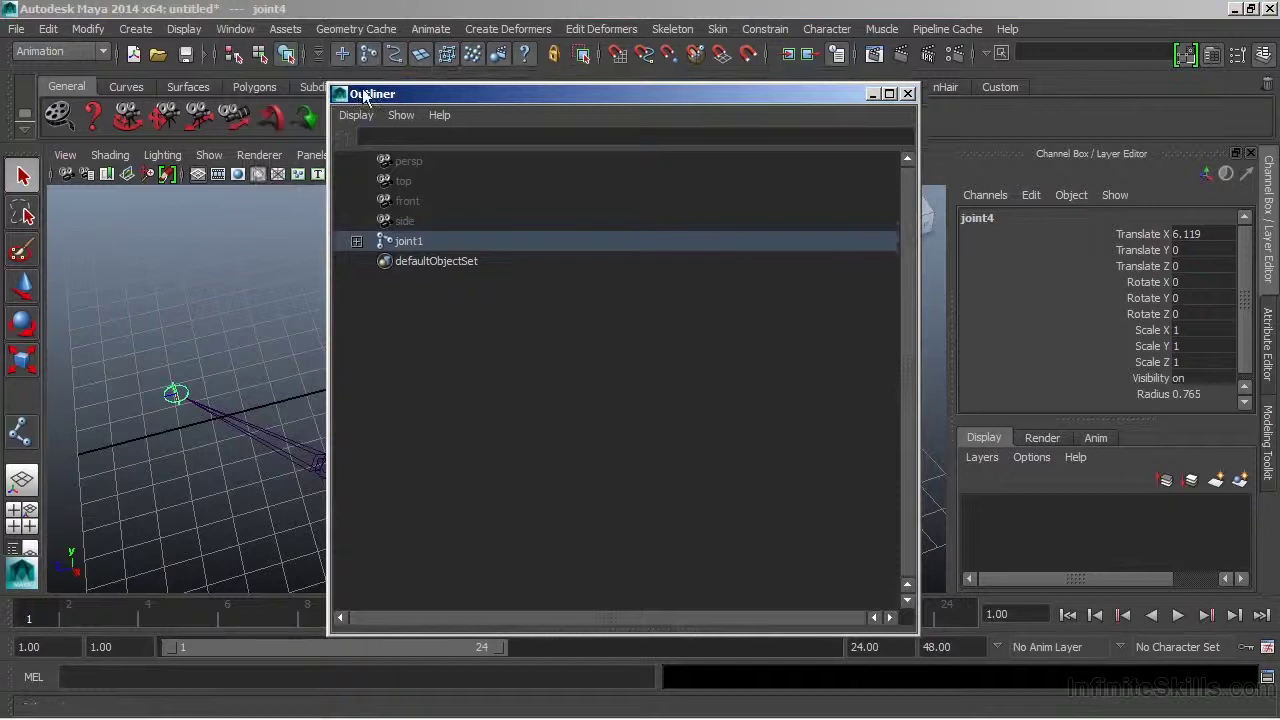
pyautogui.moveTo(372, 91); pyautogui.dragTo(98, 102)
pyautogui.moveTo(645, 226); pyautogui.dragTo(260, 226)
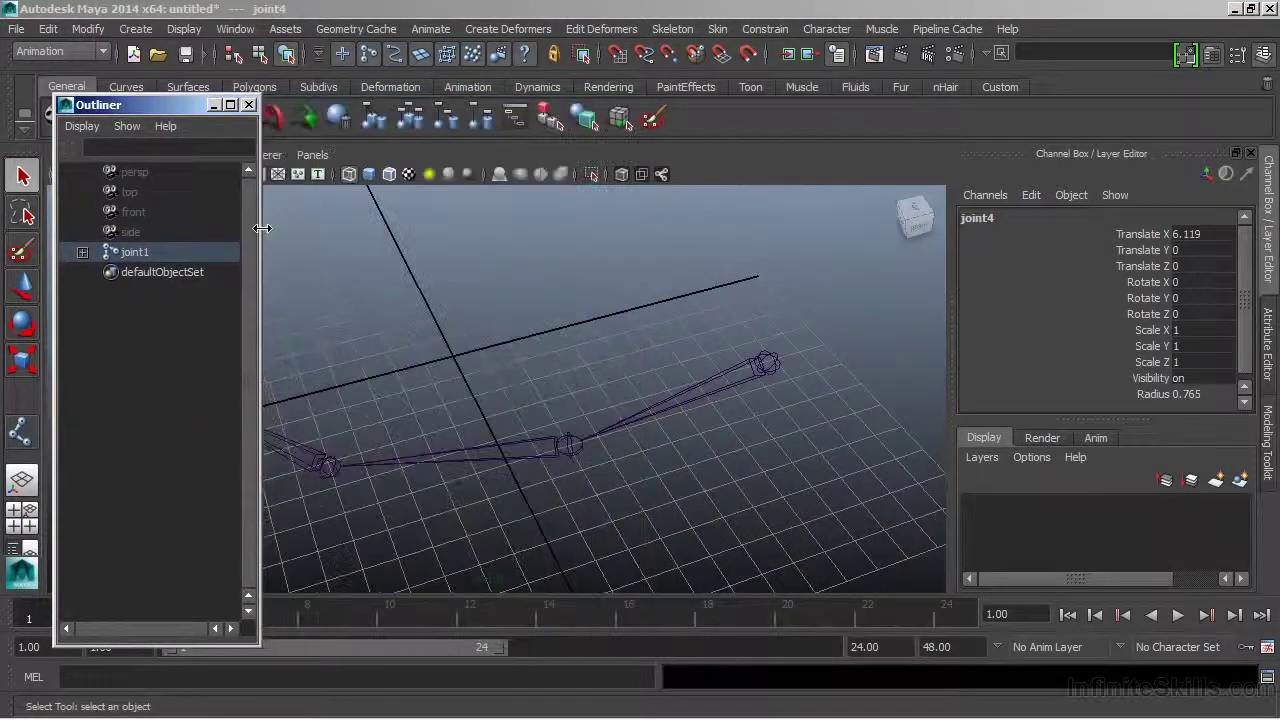
# - Expand joint1, joint2 and joint3 so joint4 shows nested in the hierarchy
pyautogui.click(80, 251)
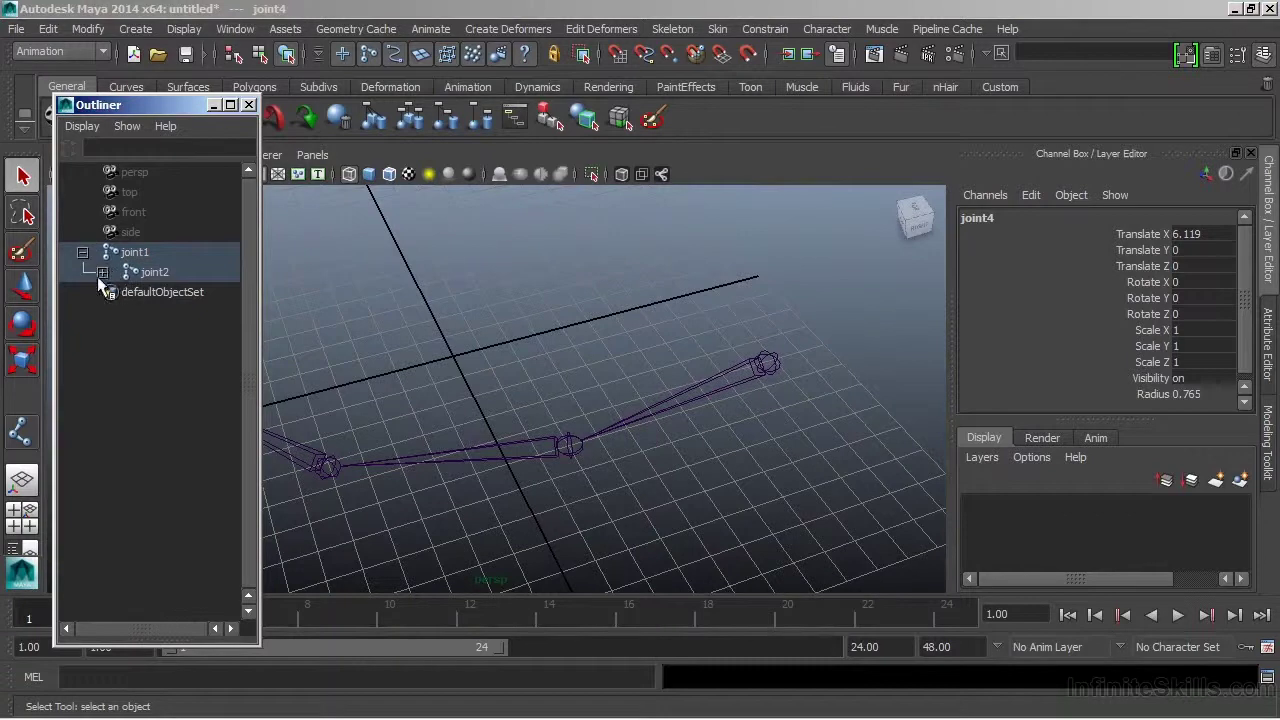
pyautogui.click(102, 272)
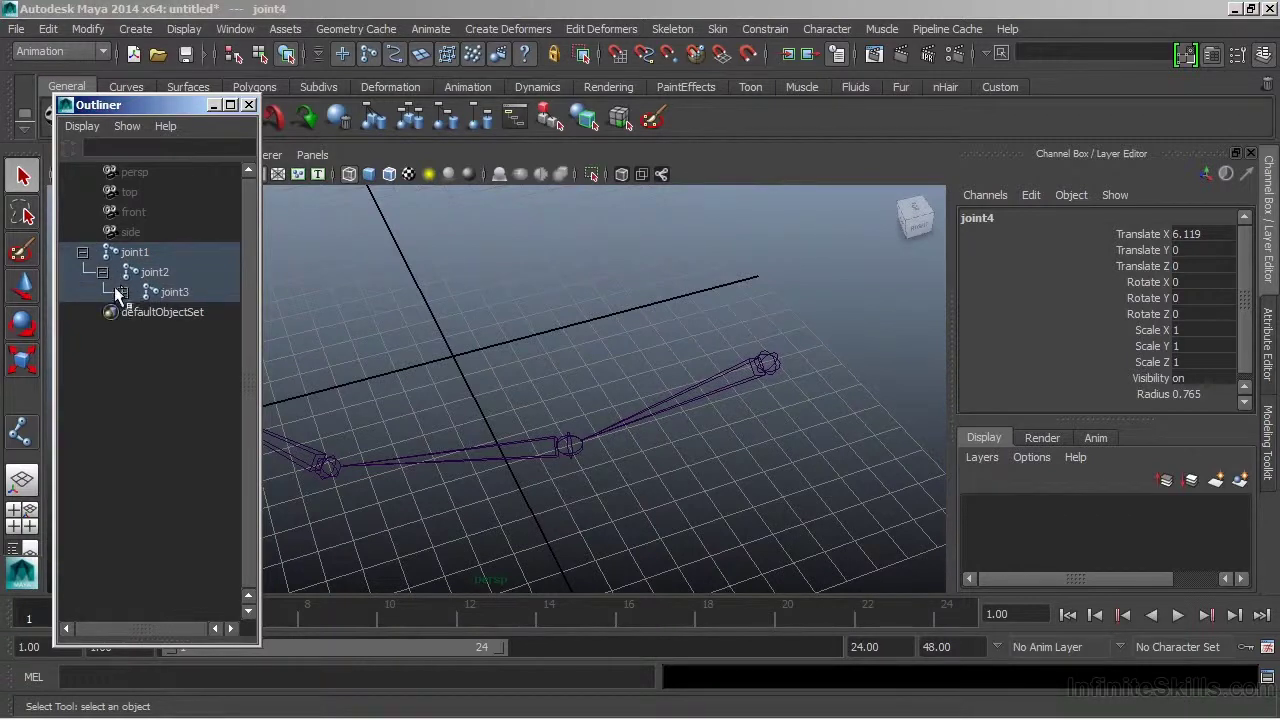
pyautogui.click(122, 292)
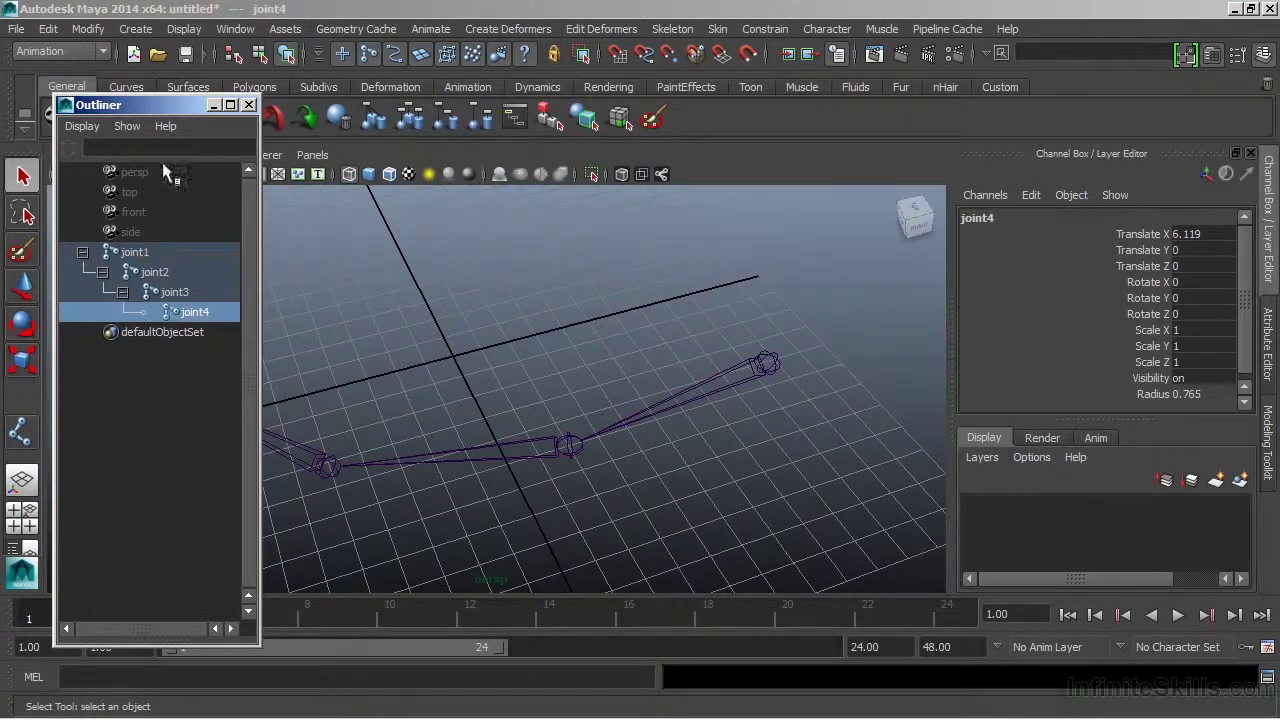
pyautogui.moveTo(181, 103); pyautogui.dragTo(160, 111)
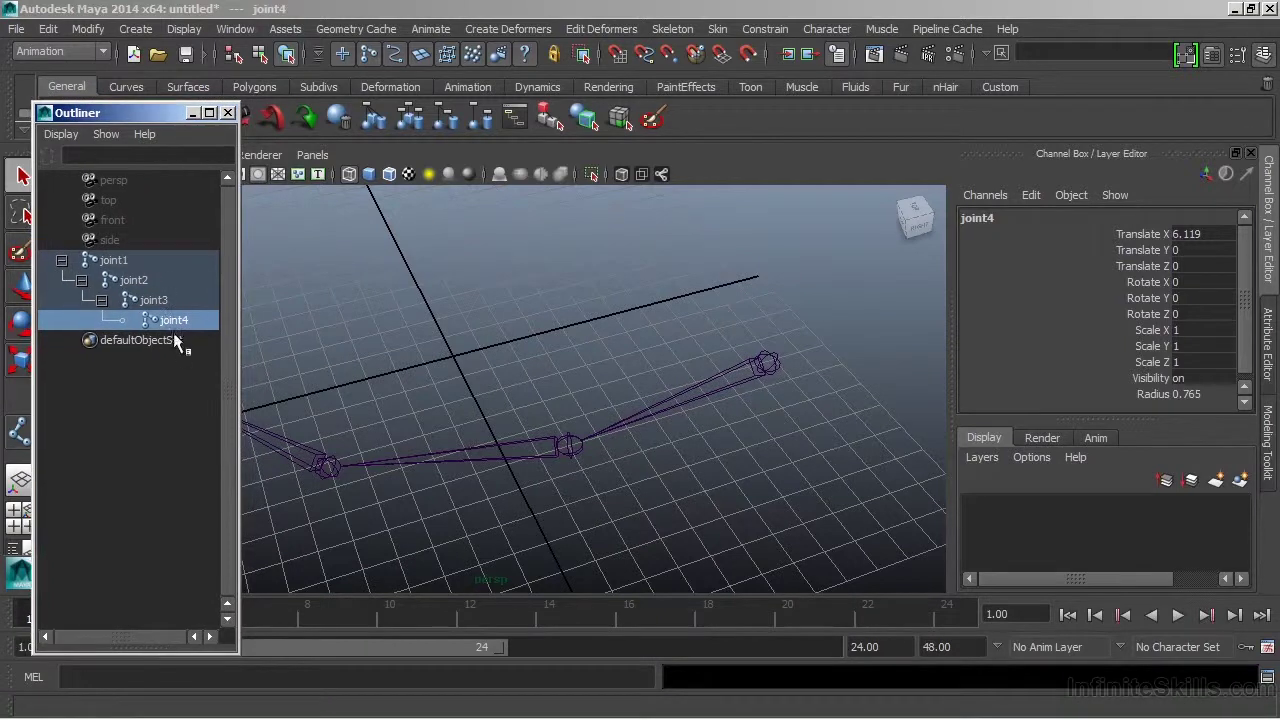
# - Unparent joint2 with Shift+P, then parent it back under joint1 with P
pyautogui.click(571, 390)
pyautogui.keyDown('alt'); pyautogui.moveTo(571, 390); pyautogui.dragTo(633, 320); pyautogui.keyUp('alt')
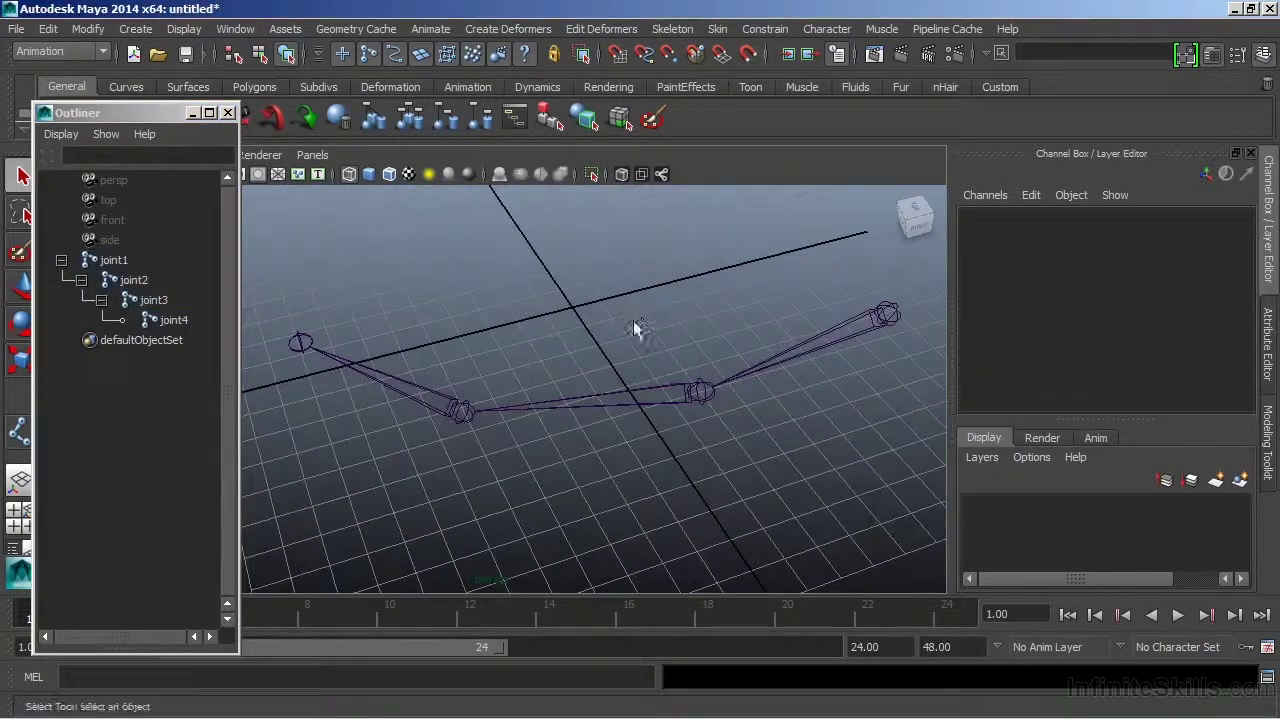
pyautogui.keyDown('alt'); pyautogui.moveTo(709, 365); pyautogui.dragTo(657, 420); pyautogui.keyUp('alt')
pyautogui.click(693, 393)
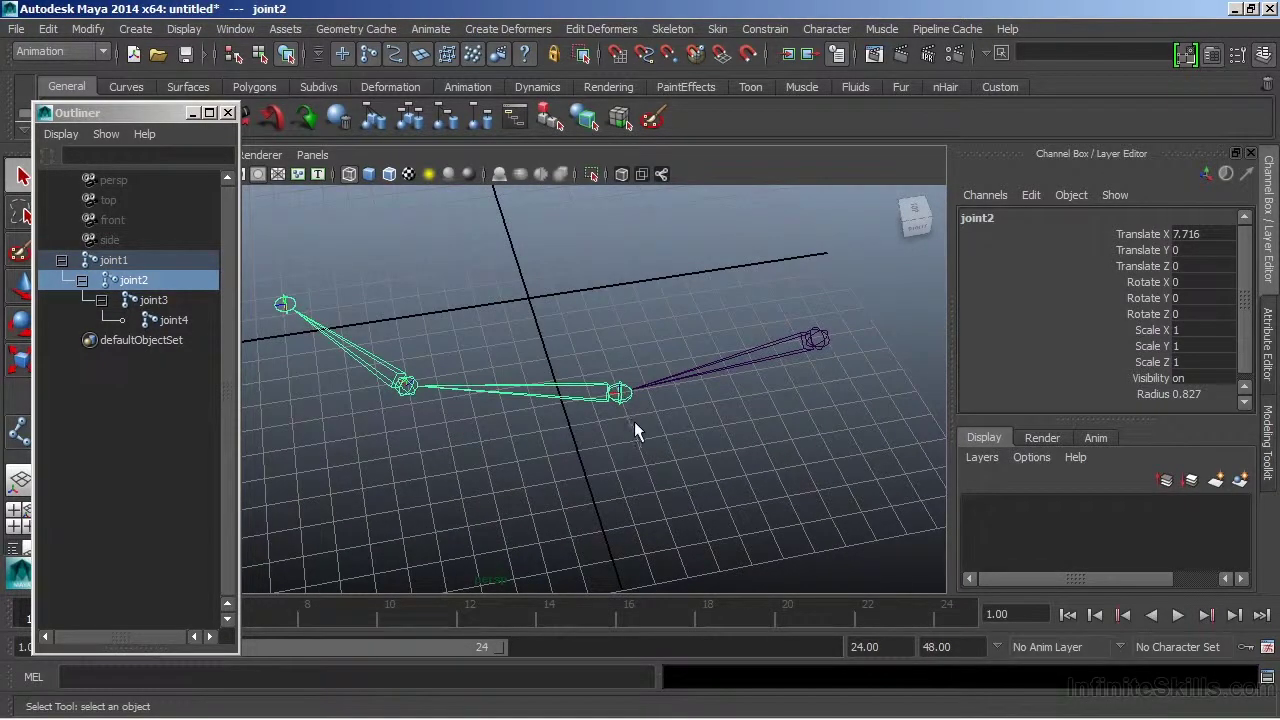
pyautogui.hotkey('shift', 'p')
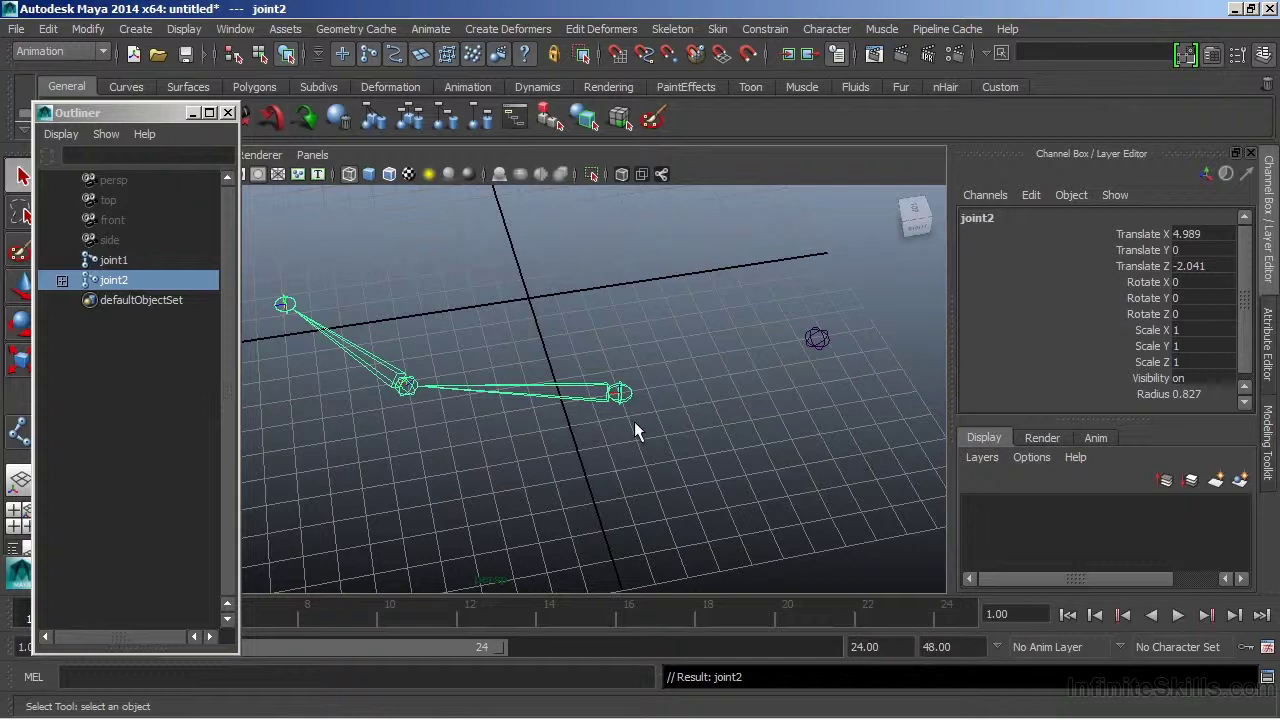
pyautogui.keyDown('shift'); pyautogui.click(807, 338); pyautogui.keyUp('shift')
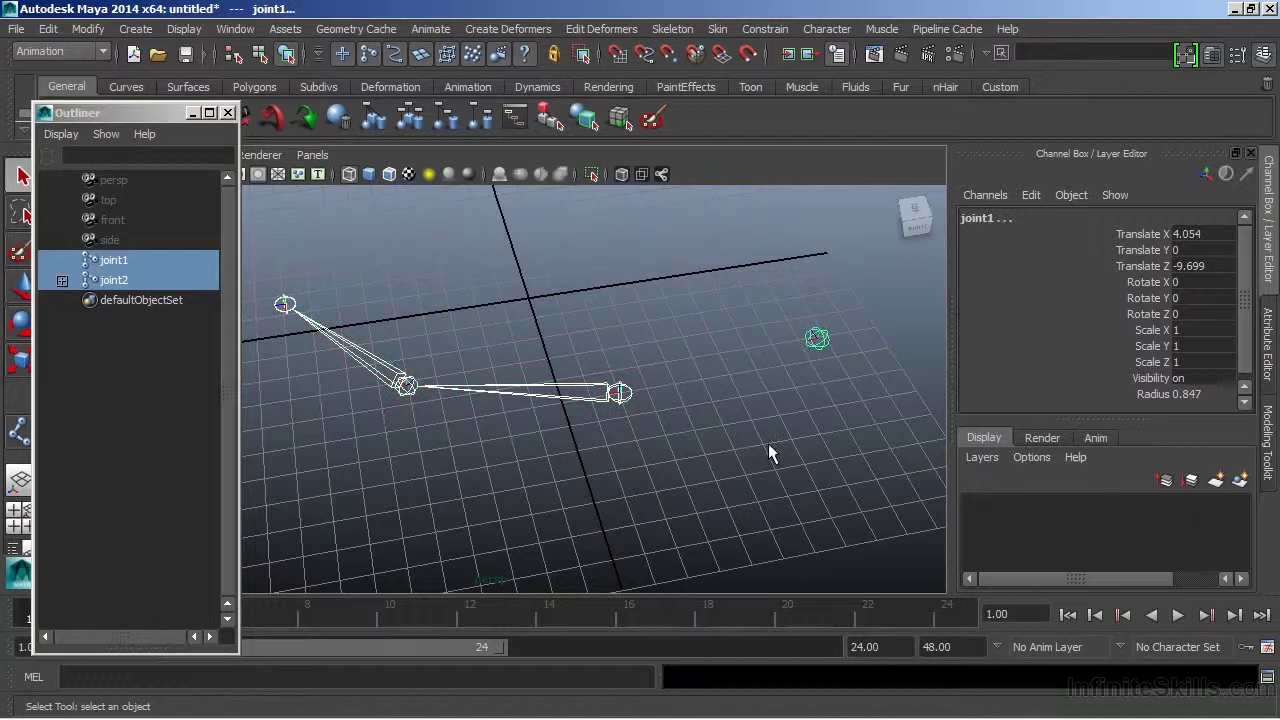
pyautogui.press('p')
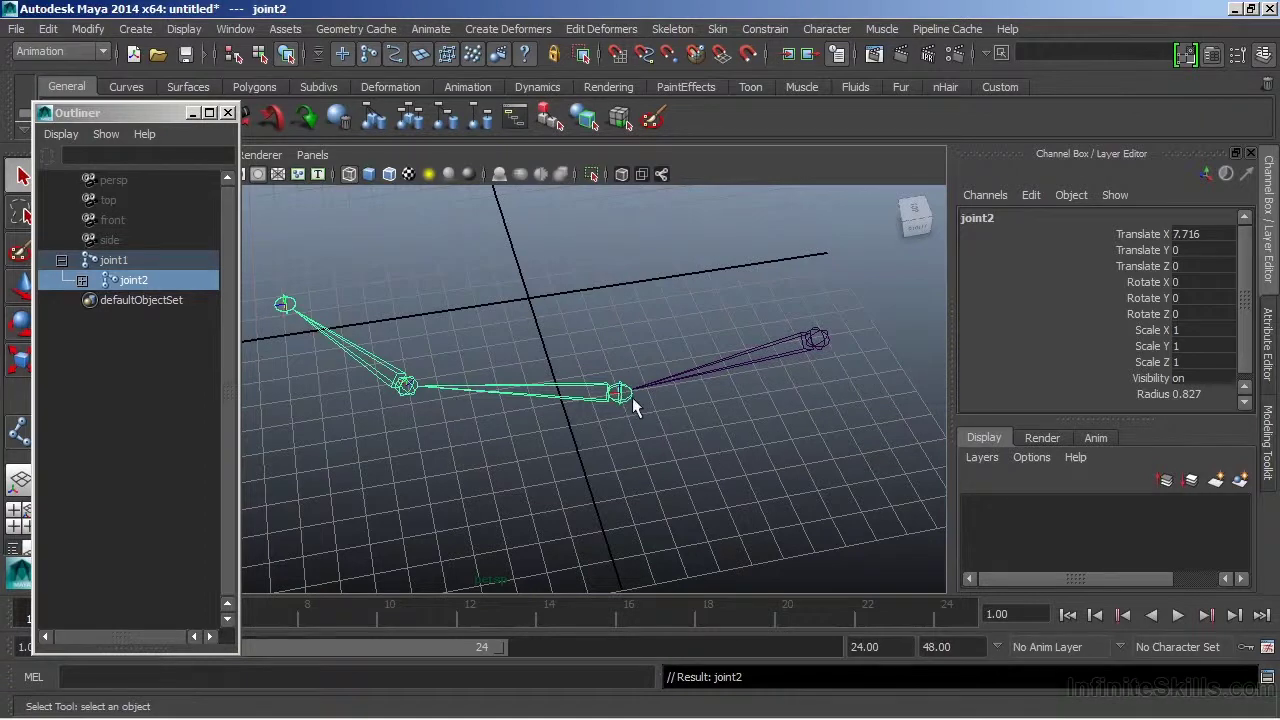
pyautogui.keyDown('alt'); pyautogui.moveTo(433, 420); pyautogui.dragTo(517, 420, button='right'); pyautogui.keyUp('alt')
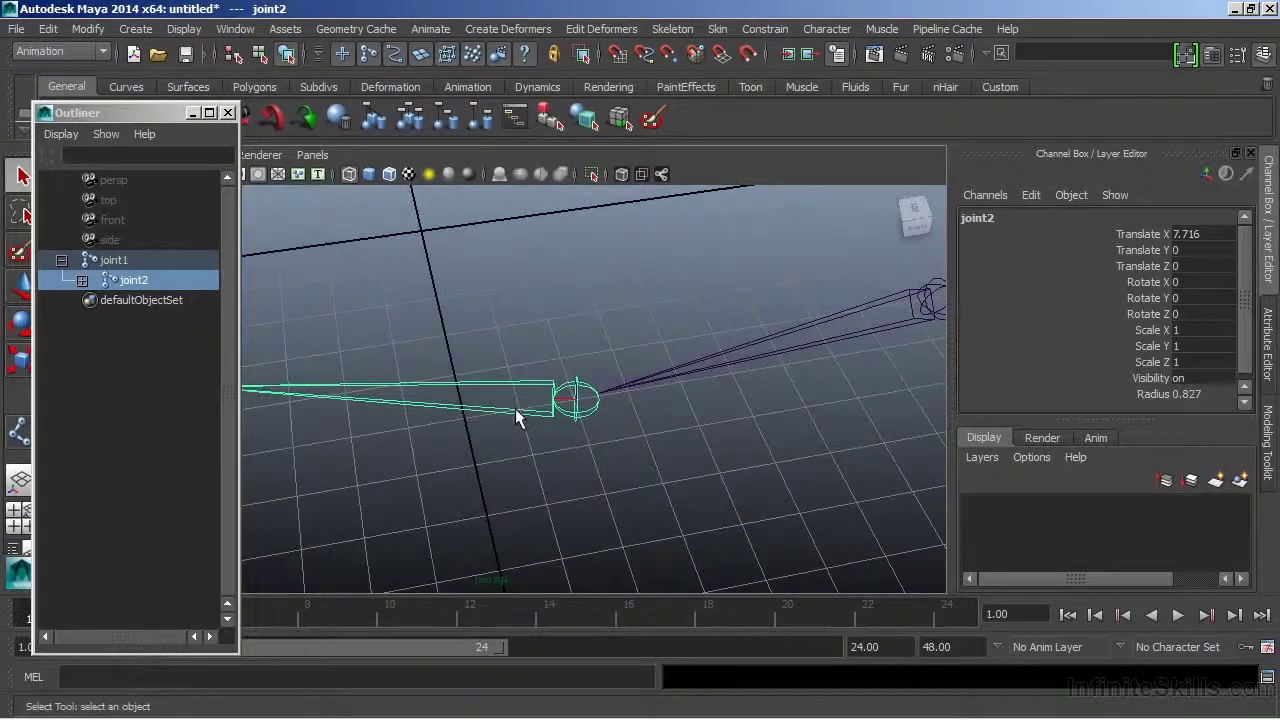
pyautogui.press('e')
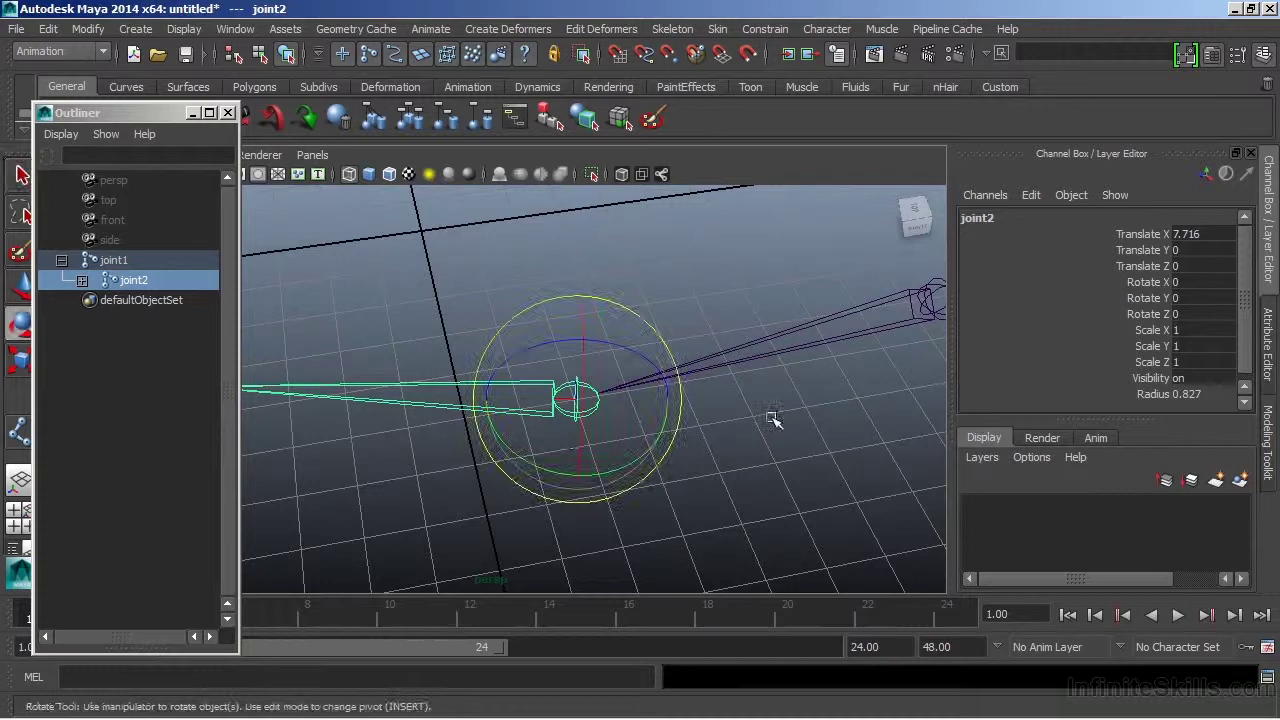
pyautogui.keyDown('alt'); pyautogui.moveTo(771, 420); pyautogui.dragTo(700, 429); pyautogui.keyUp('alt')
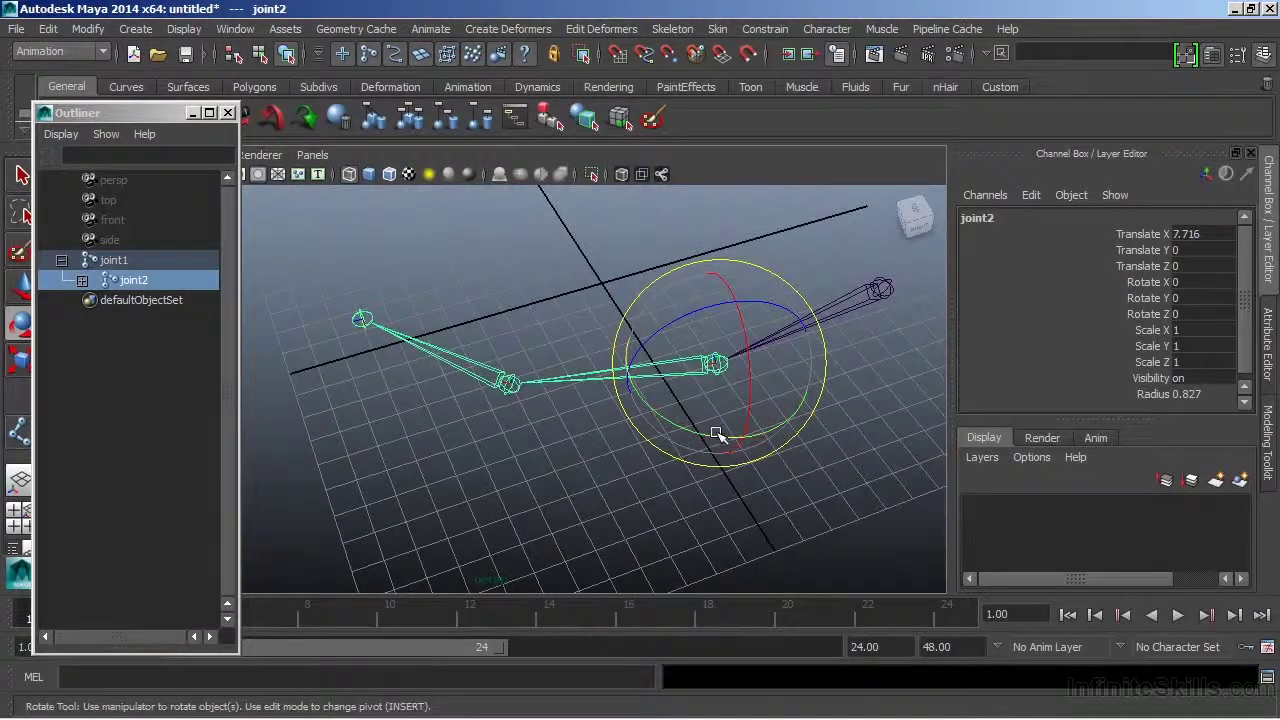
pyautogui.moveTo(688, 377); pyautogui.dragTo(762, 392)
pyautogui.hotkey('ctrl', 'z')
pyautogui.hotkey('ctrl', 'z')
pyautogui.hotkey('ctrl', 'z')
pyautogui.hotkey('ctrl', 'z')
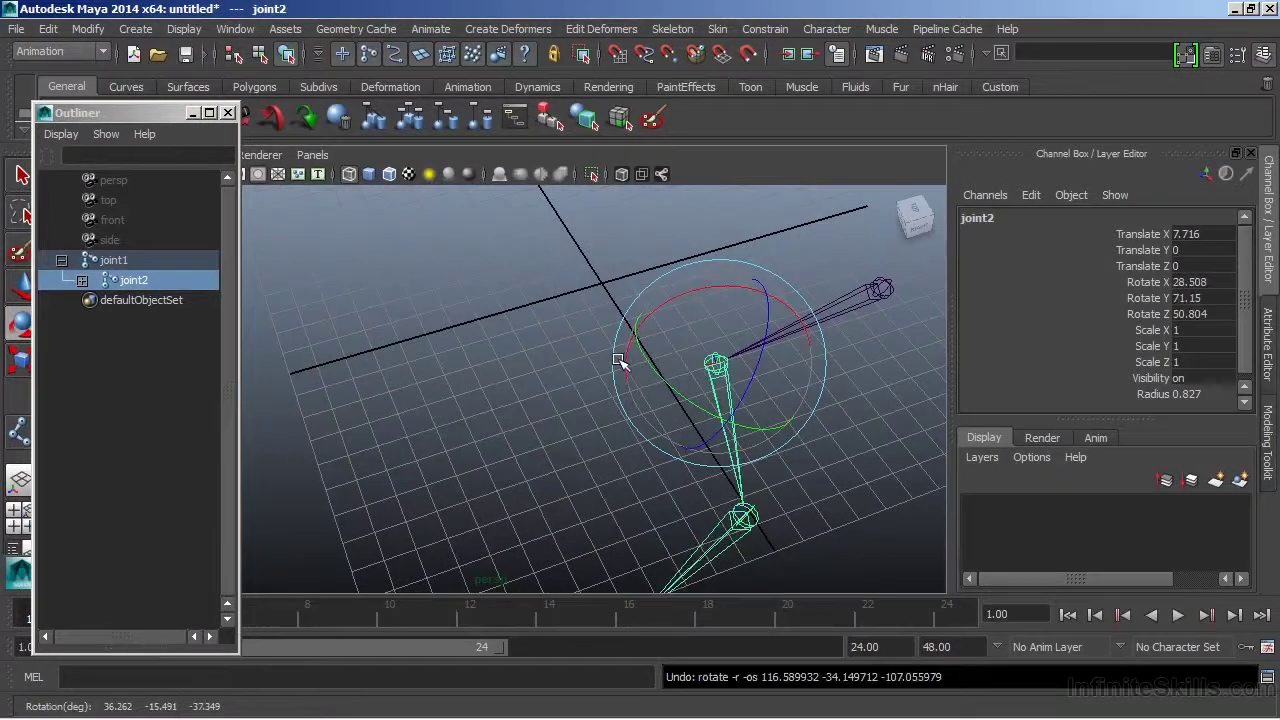
# - Test-scale joint1 down uniformly with the Scale tool
pyautogui.click(879, 290)
pyautogui.keyDown('alt'); pyautogui.moveTo(879, 290); pyautogui.dragTo(765, 350); pyautogui.keyUp('alt')
pyautogui.press('r')
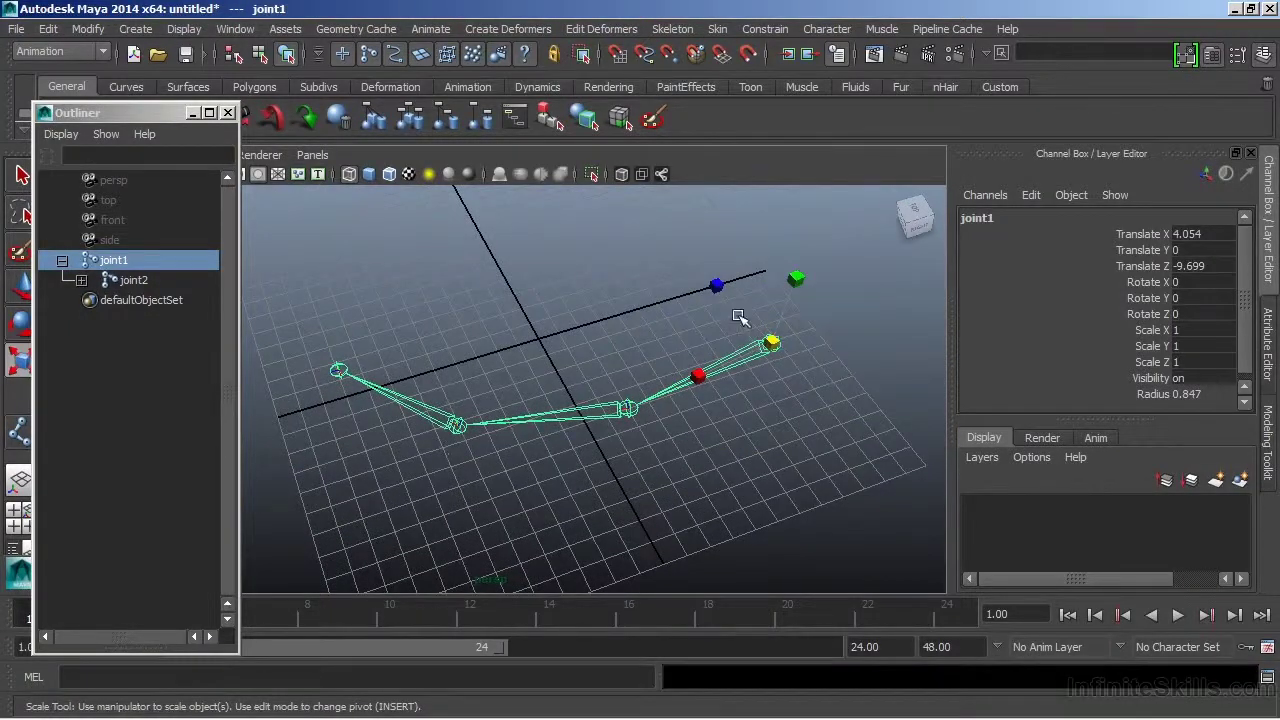
pyautogui.moveTo(775, 346); pyautogui.dragTo(803, 471)
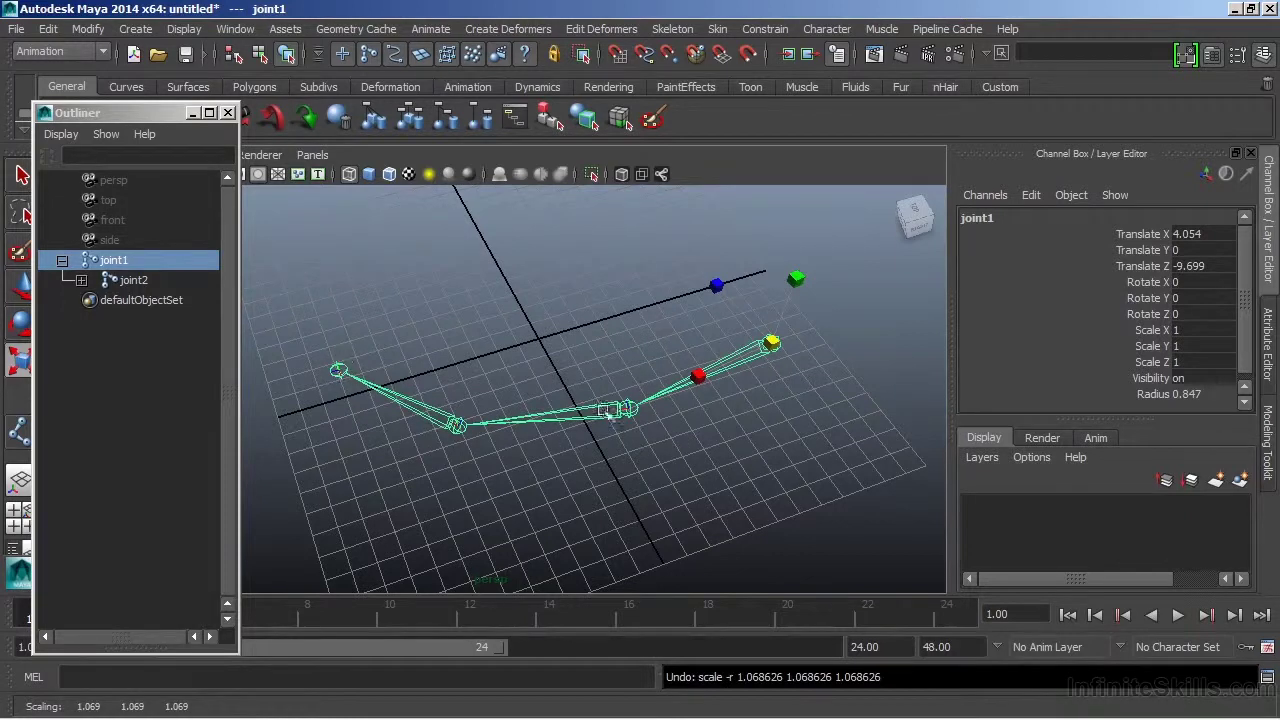
# - Select joints in the Outliner, test-scale the chain, then undo back to scale 1
pyautogui.click(81, 280)
pyautogui.click(100, 300)
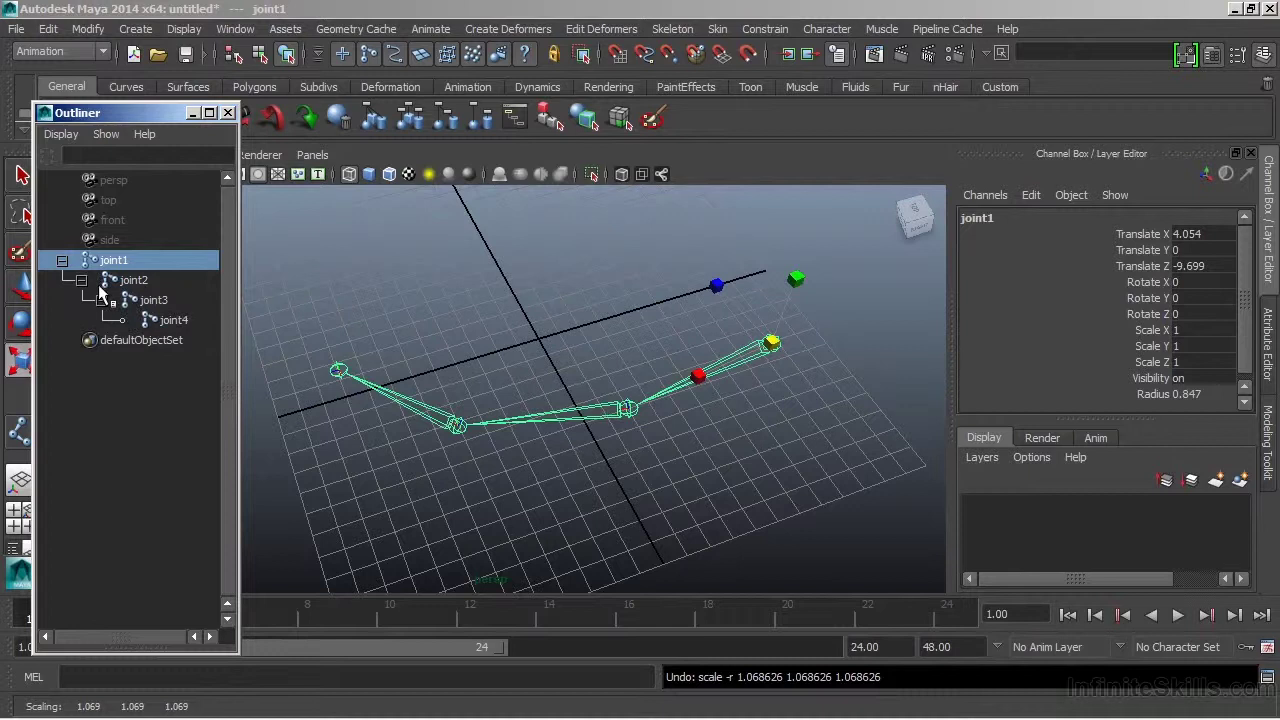
pyautogui.click(182, 322)
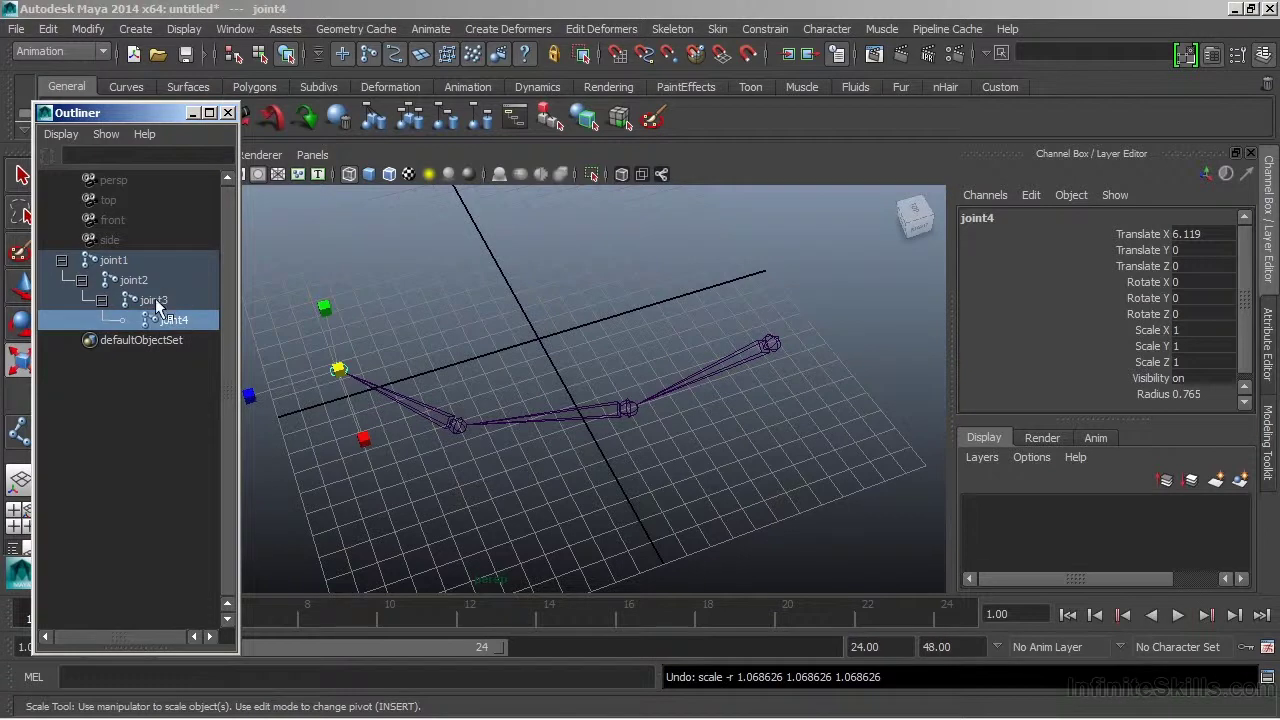
pyautogui.keyDown('shift'); pyautogui.click(155, 303); pyautogui.keyUp('shift')
pyautogui.keyDown('shift'); pyautogui.click(134, 283); pyautogui.keyUp('shift')
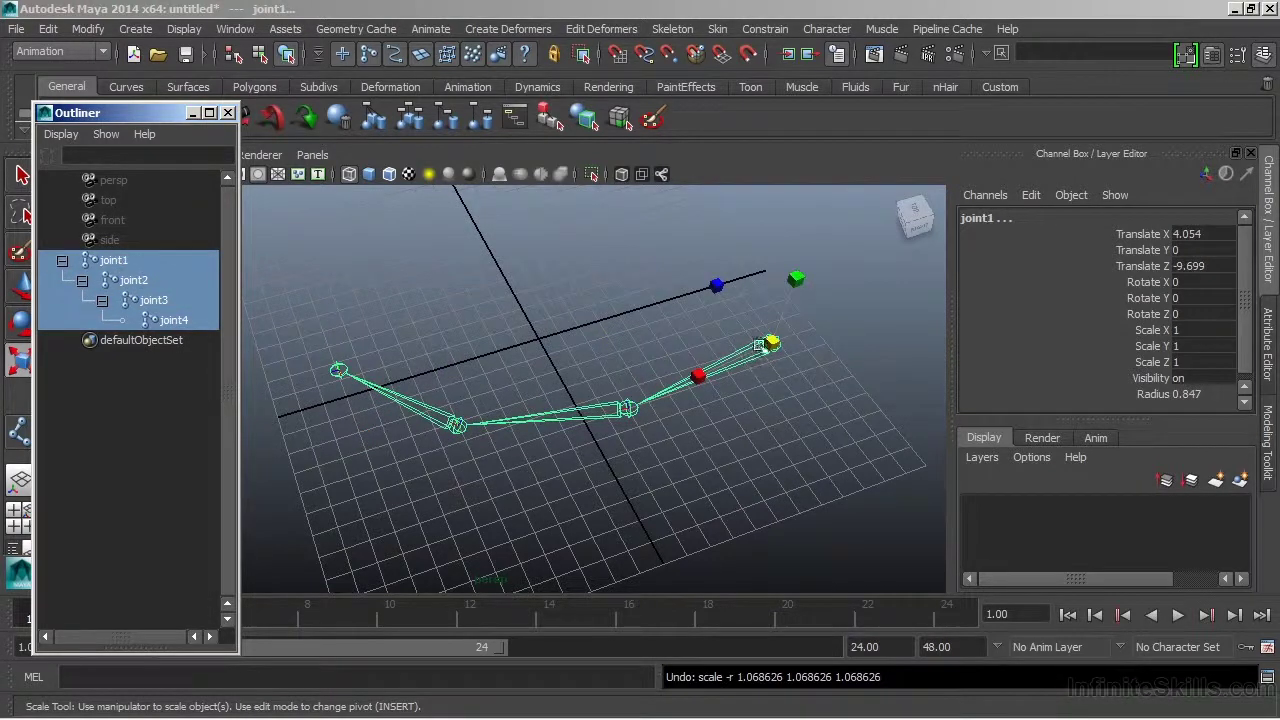
pyautogui.moveTo(773, 343); pyautogui.dragTo(654, 497)
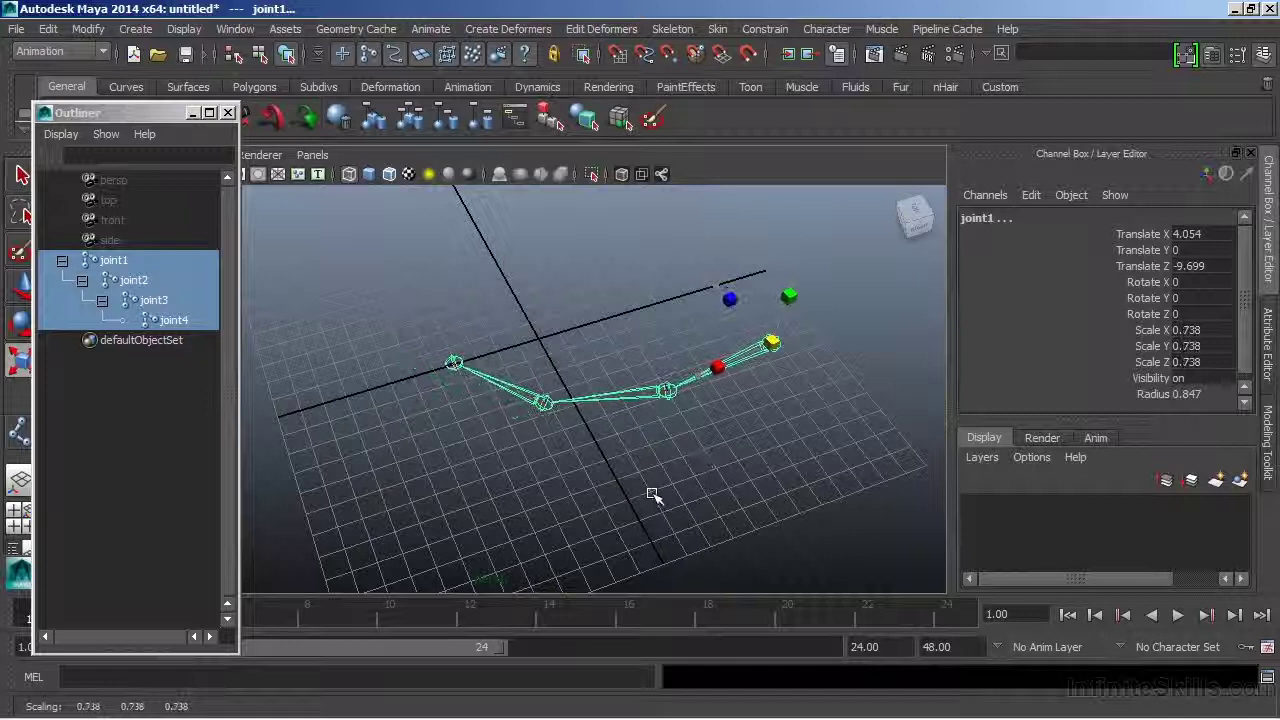
pyautogui.hotkey('ctrl', 'z')
pyautogui.hotkey('ctrl', 'z')
pyautogui.keyDown('alt'); pyautogui.moveTo(716, 449); pyautogui.dragTo(749, 406); pyautogui.keyUp('alt')
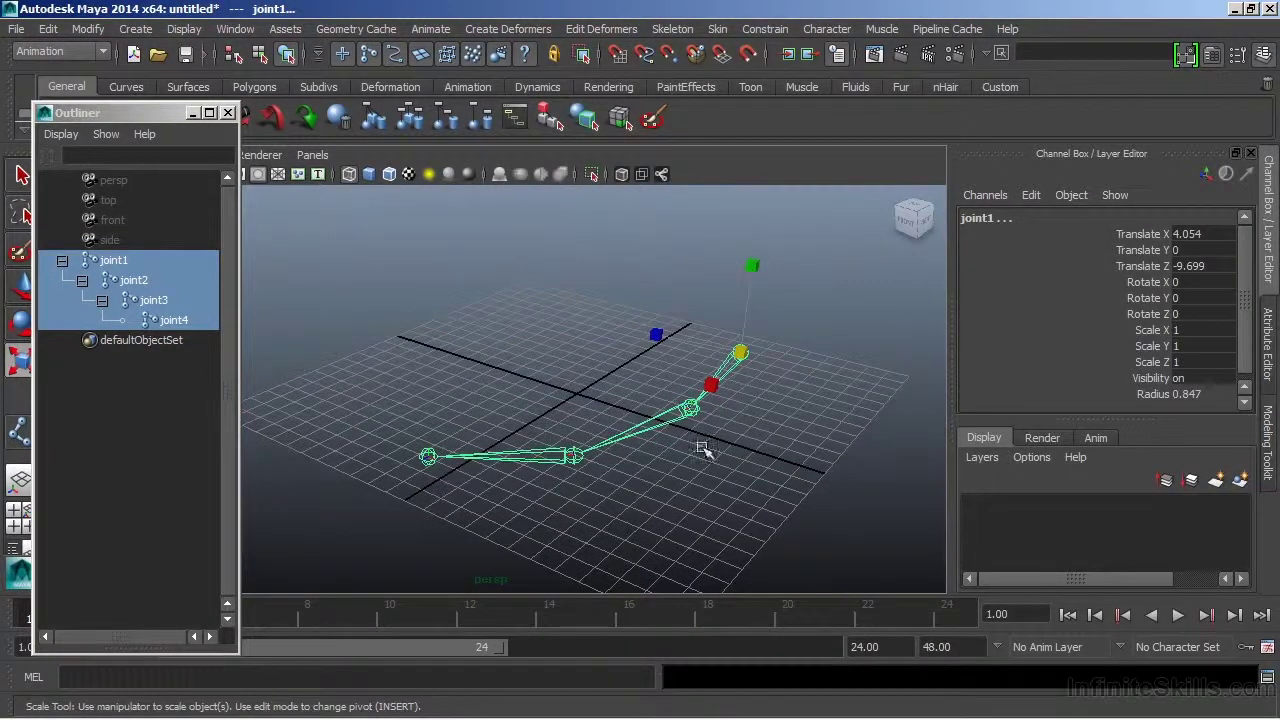
# - Close the Outliner, maximise the right side view, and frame the flat arm chain
pyautogui.click(228, 112)
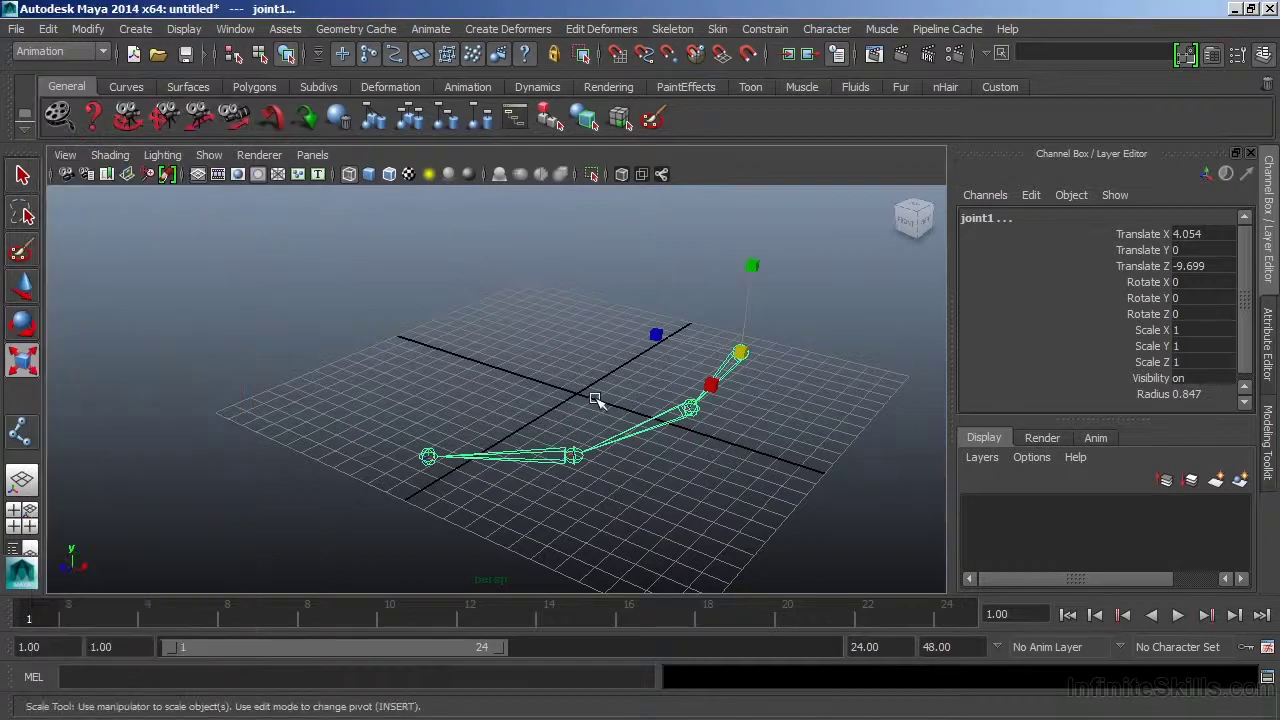
pyautogui.press('space')
pyautogui.press('space')
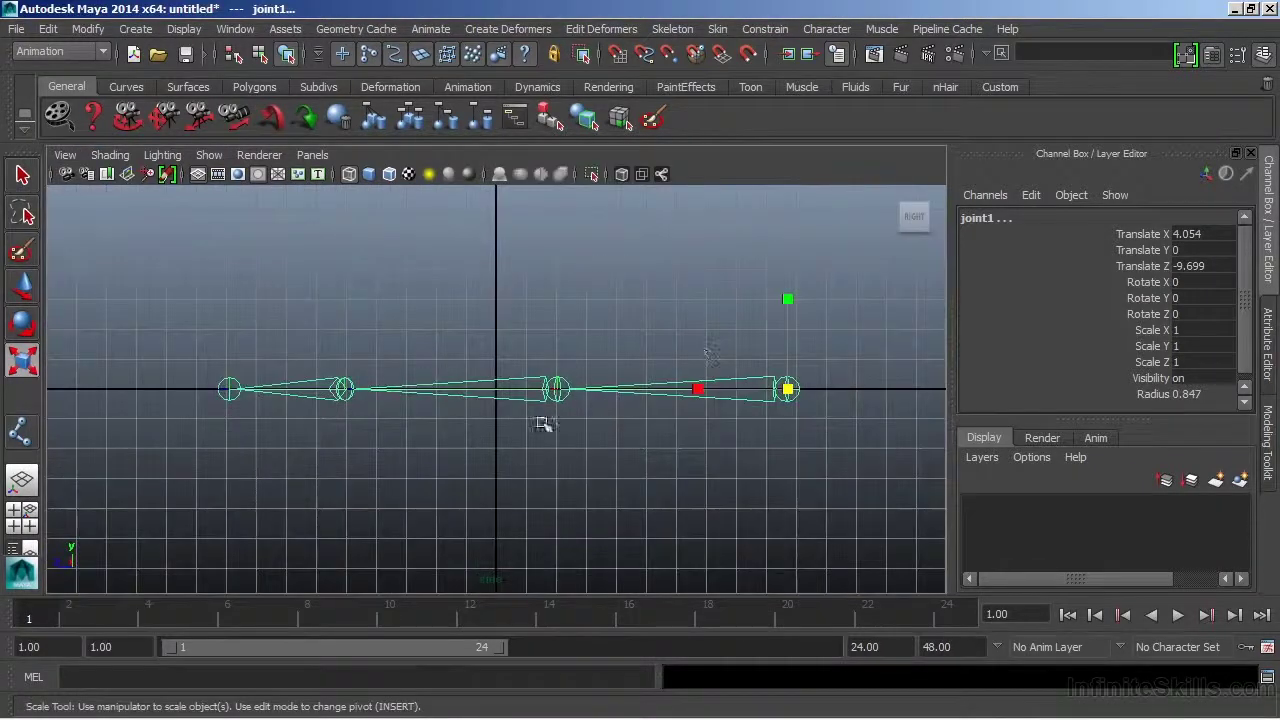
pyautogui.keyDown('alt'); pyautogui.moveTo(752, 428); pyautogui.dragTo(377, 437, button='right'); pyautogui.keyUp('alt')
pyautogui.keyDown('alt'); pyautogui.moveTo(646, 469); pyautogui.dragTo(646, 354, button='middle'); pyautogui.keyUp('alt')
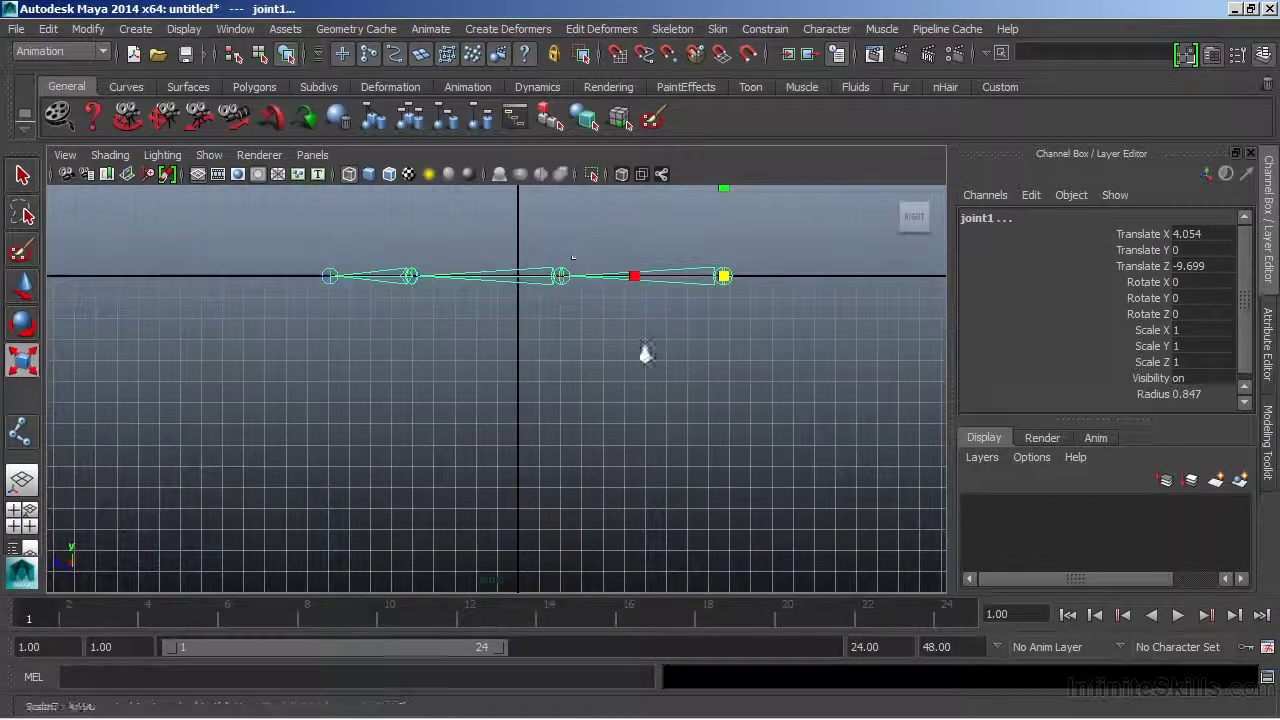
pyautogui.keyDown('alt'); pyautogui.moveTo(646, 354); pyautogui.dragTo(456, 388, button='right'); pyautogui.keyUp('alt')
pyautogui.keyDown('alt'); pyautogui.moveTo(456, 388); pyautogui.dragTo(433, 452, button='middle'); pyautogui.keyUp('alt')
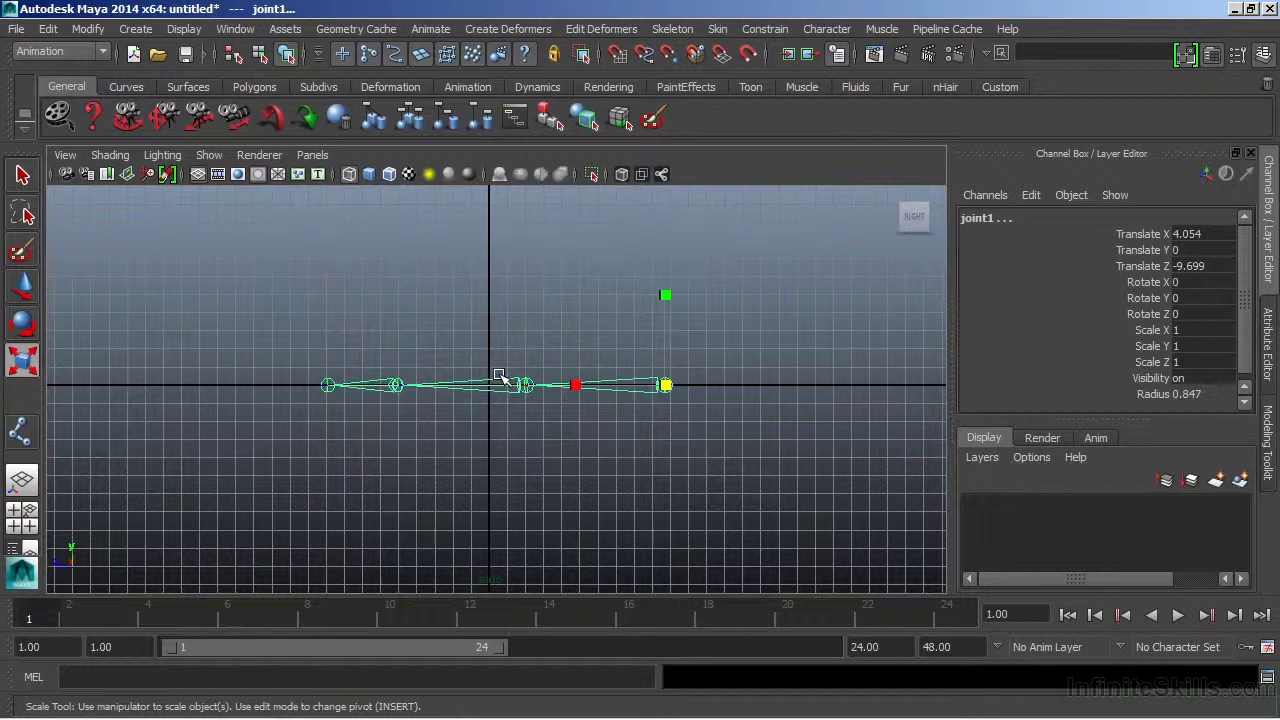
pyautogui.keyDown('alt'); pyautogui.moveTo(517, 314); pyautogui.dragTo(426, 266, button='middle'); pyautogui.keyUp('alt')
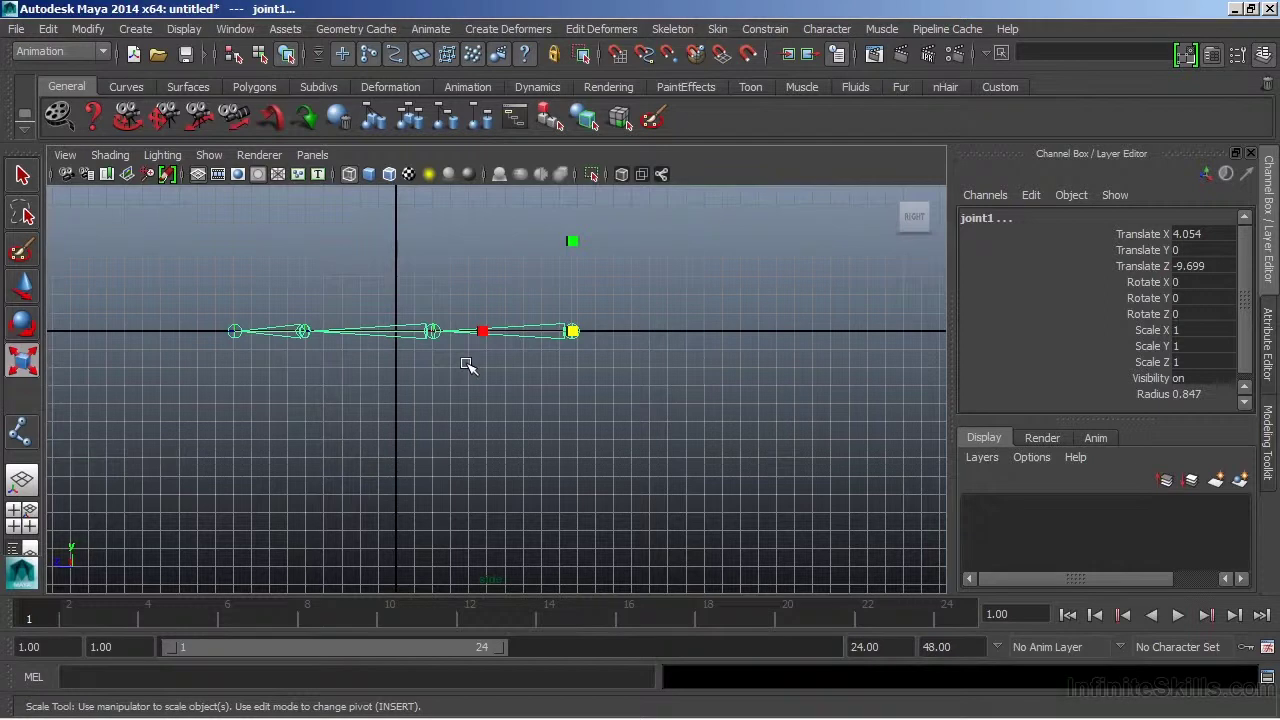
# - Draw the leg chain joint5–joint8: hip, bent knee, ankle and toe in side view
pyautogui.click(672, 28)
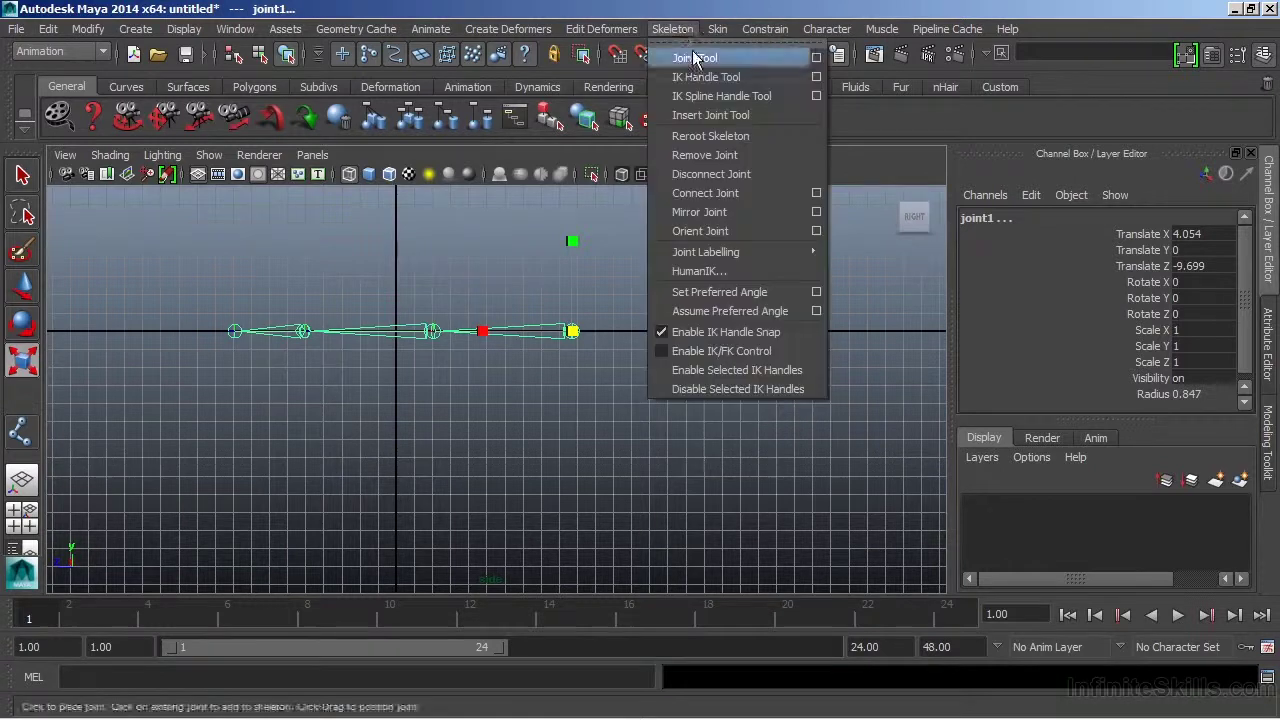
pyautogui.click(697, 58)
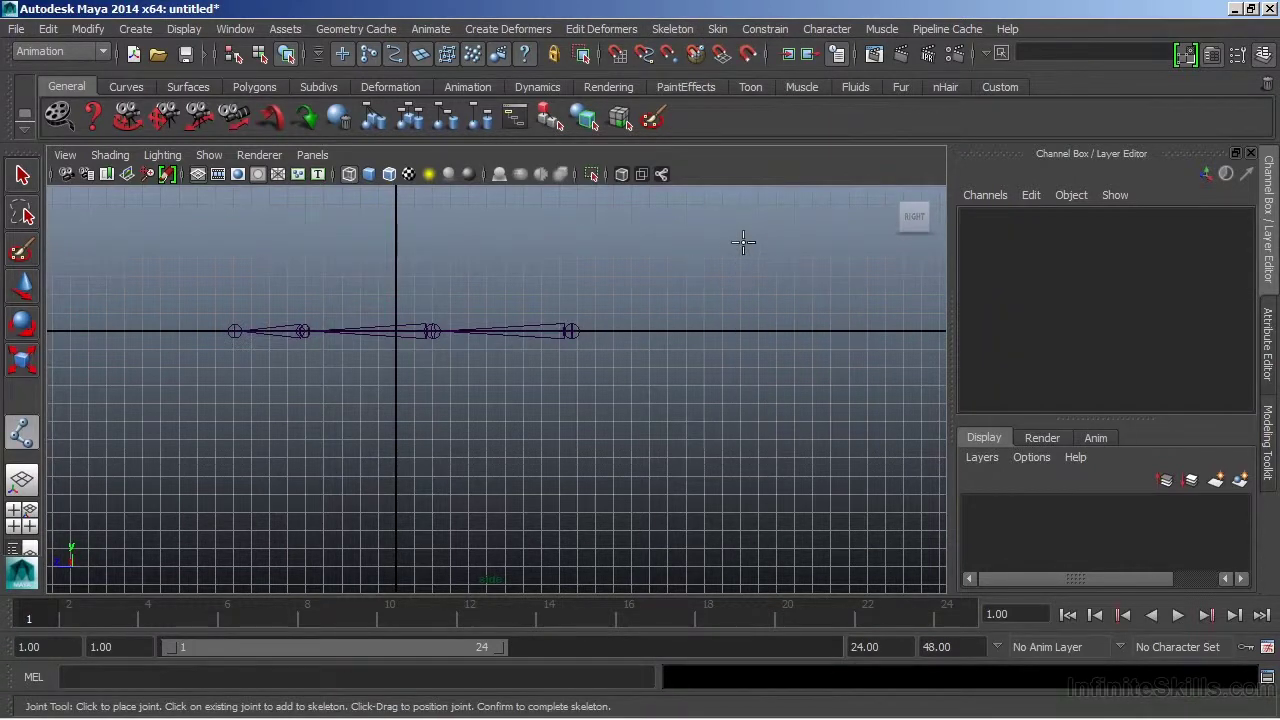
pyautogui.click(743, 241)
pyautogui.click(713, 328)
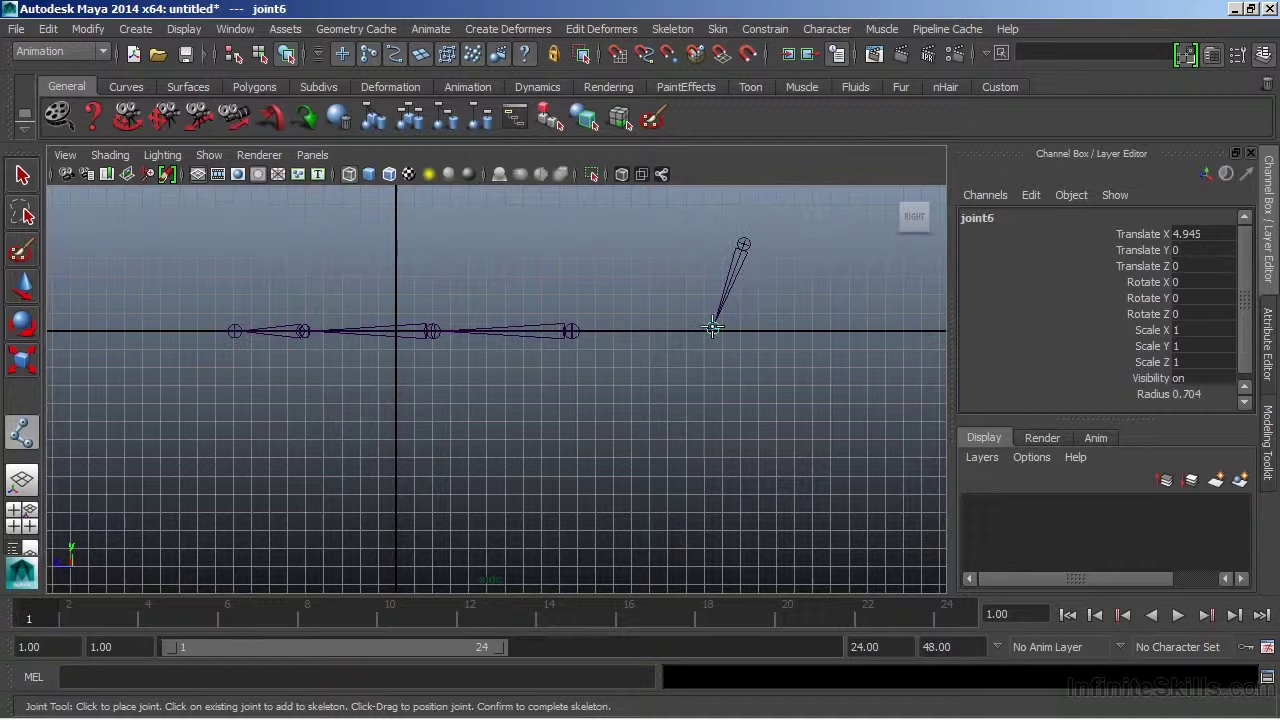
pyautogui.click(734, 426)
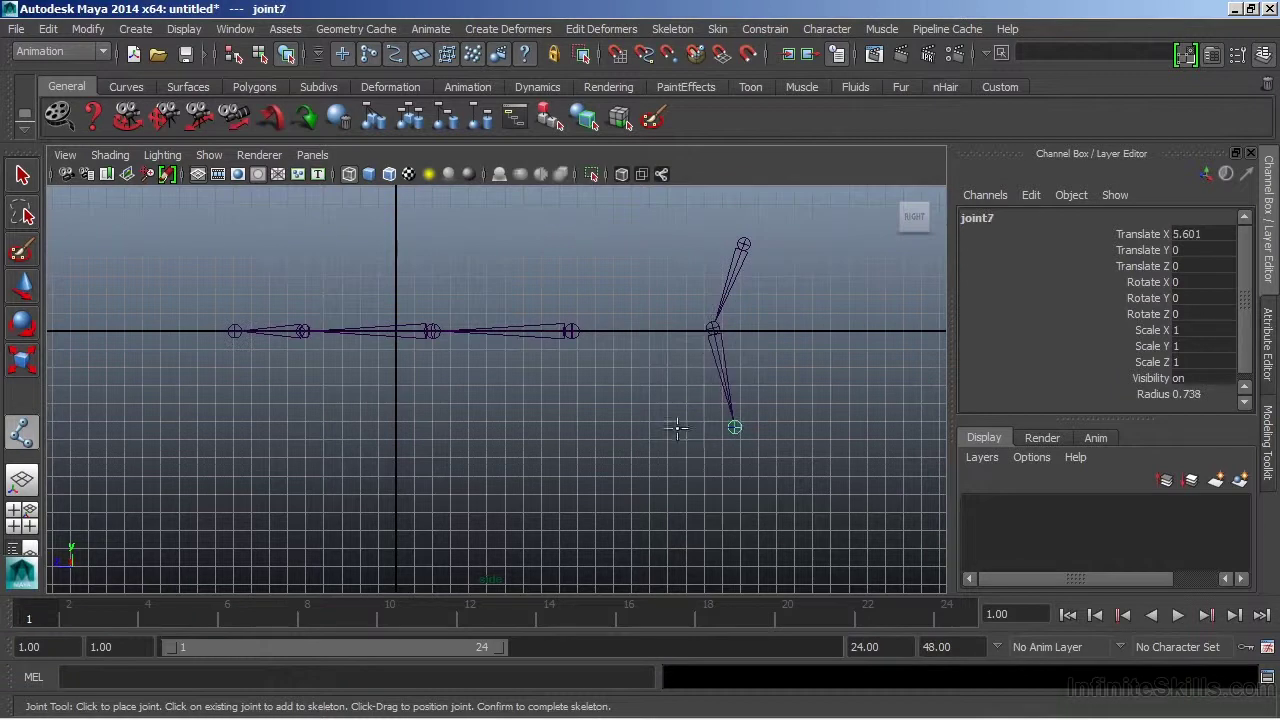
pyautogui.click(676, 427)
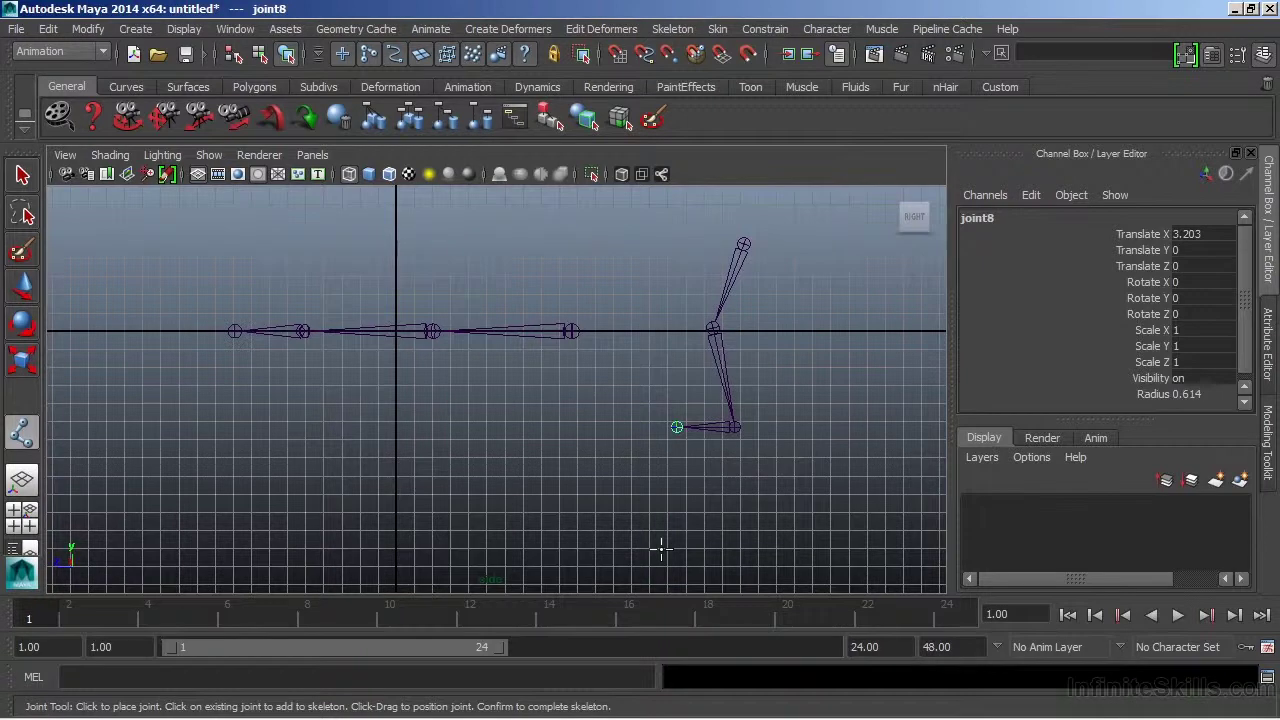
pyautogui.press('Return')
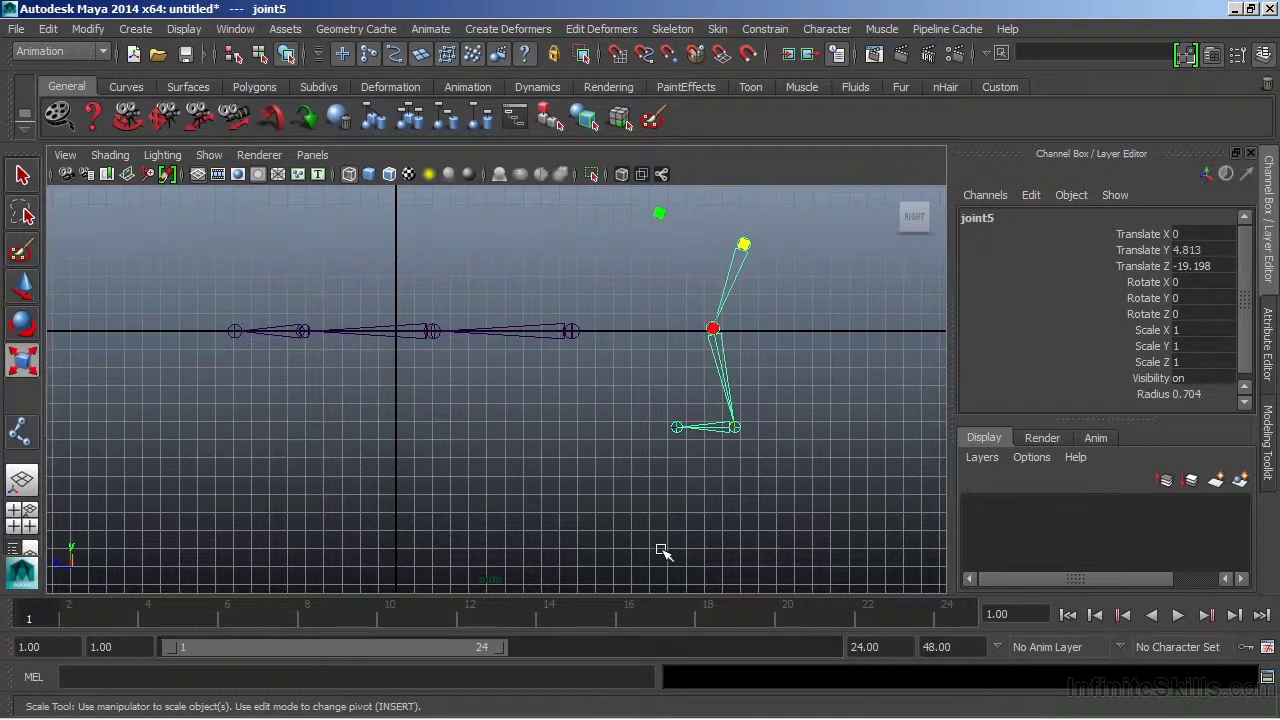
# - Rotate knee joint6 to Rotate Z 13.15, undoing an extra bend, and view both chains in perspective
pyautogui.click(712, 352)
pyautogui.scroll(2, 725, 390)
pyautogui.keyDown('alt'); pyautogui.moveTo(737, 397); pyautogui.dragTo(634, 431, button='middle'); pyautogui.keyUp('alt')
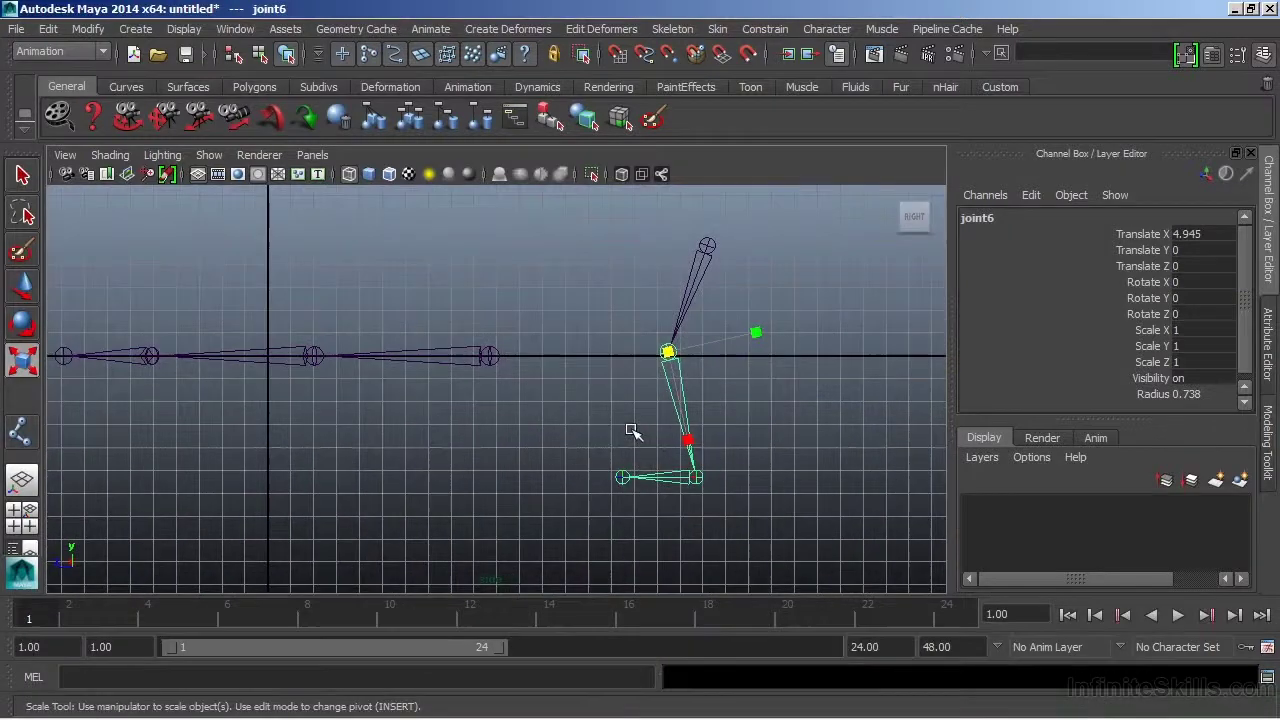
pyautogui.press('e')
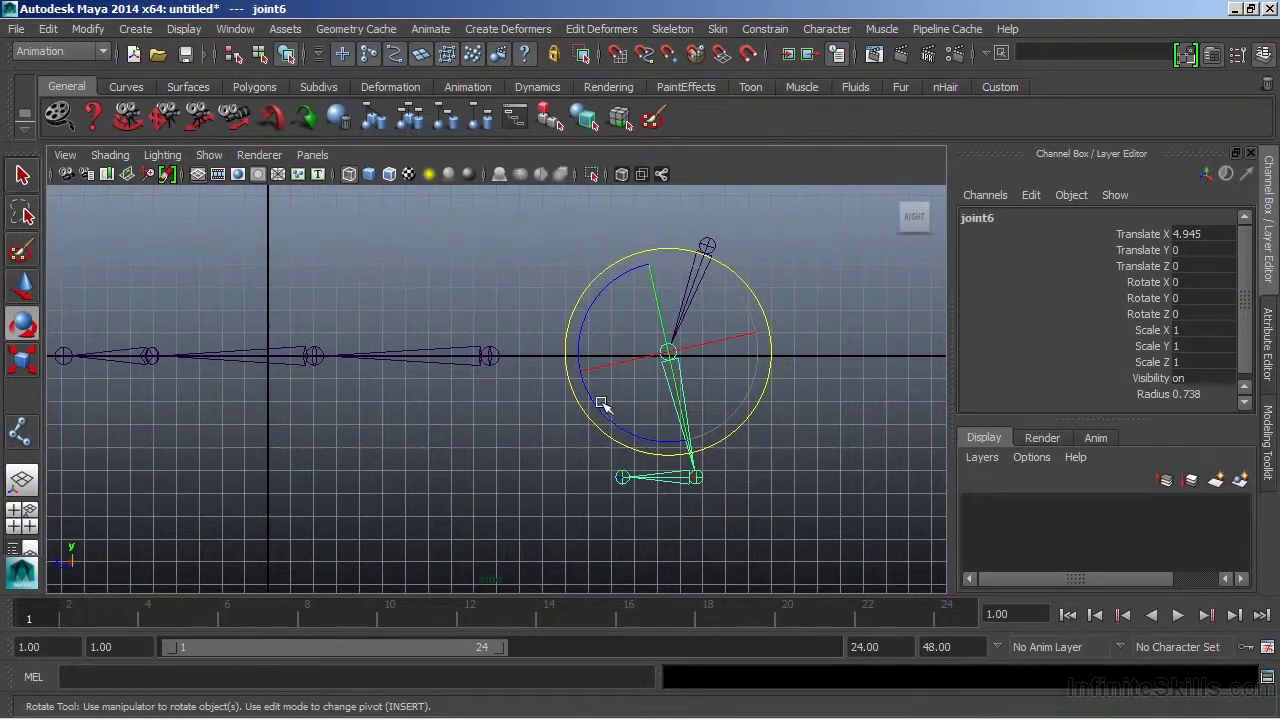
pyautogui.moveTo(597, 403); pyautogui.dragTo(640, 343)
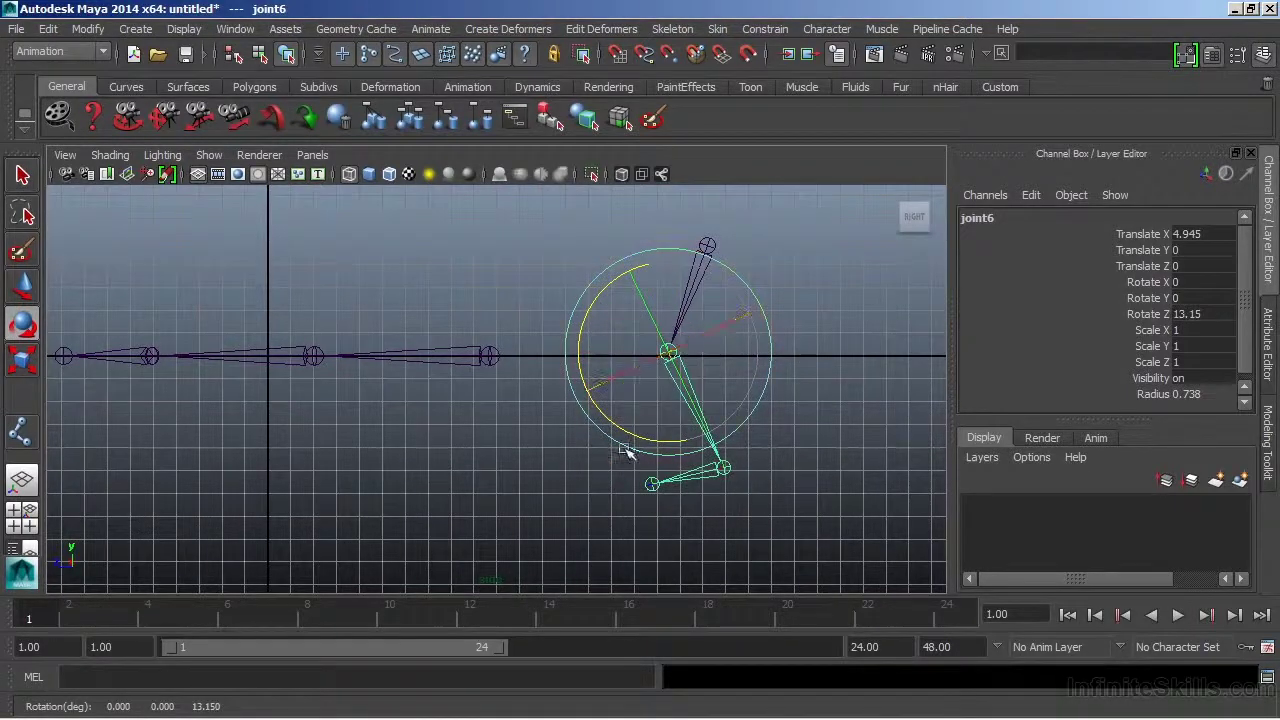
pyautogui.moveTo(630, 432); pyautogui.dragTo(654, 478)
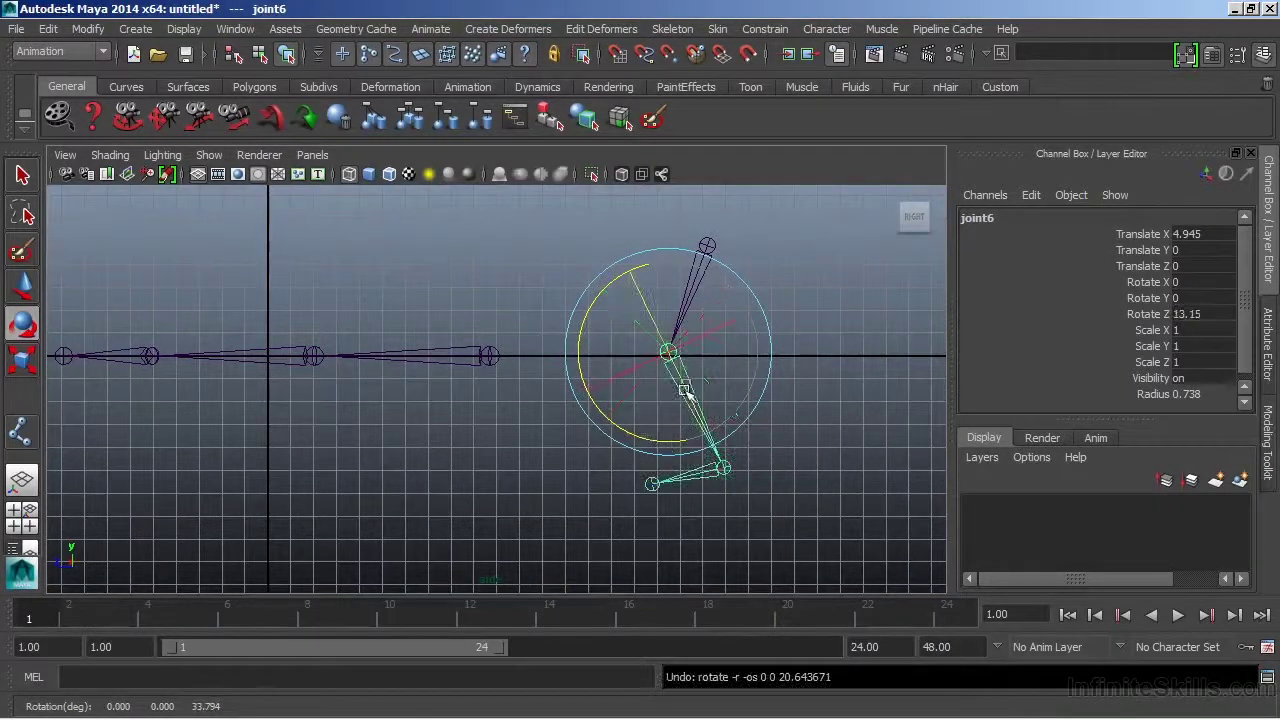
pyautogui.press('space')
pyautogui.press('space')
pyautogui.keyDown('alt'); pyautogui.moveTo(690, 395); pyautogui.dragTo(648, 393); pyautogui.keyUp('alt')
# - Draw a second four-joint leg chain, joint9 to joint12, beside the first leg
pyautogui.click(672, 28)
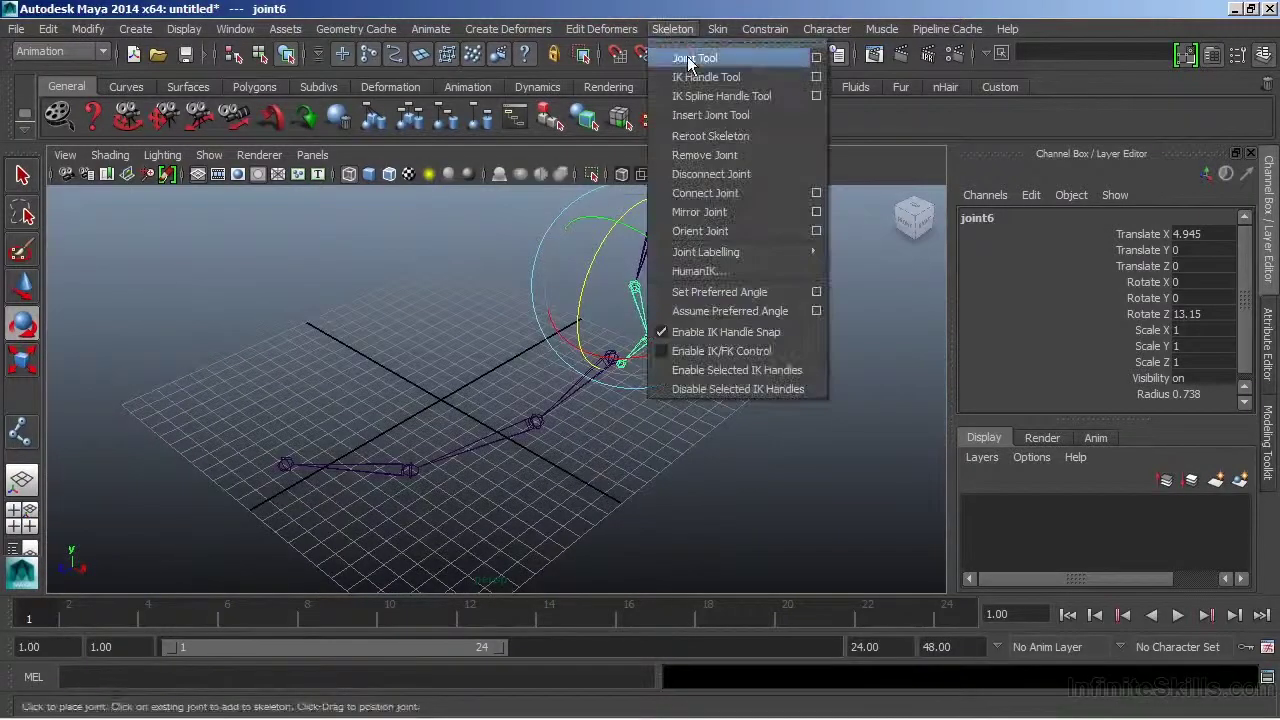
pyautogui.click(690, 58)
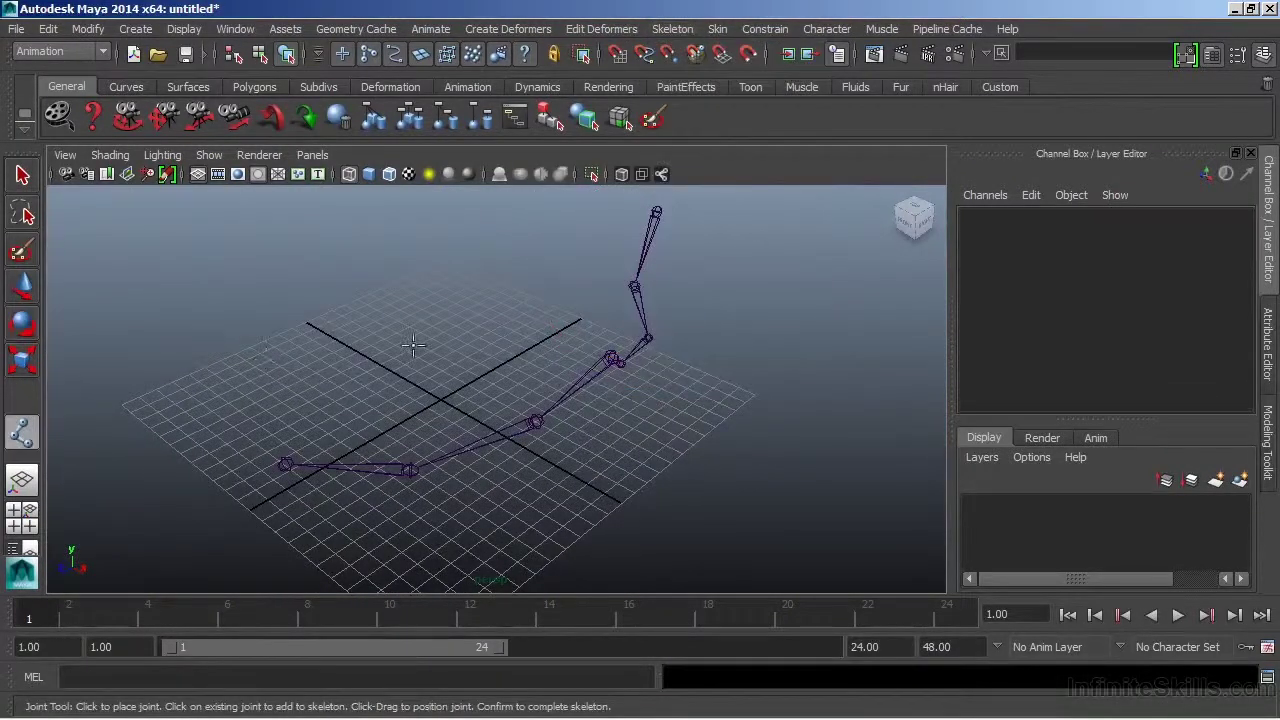
pyautogui.click(717, 221)
pyautogui.click(704, 294)
pyautogui.click(725, 349)
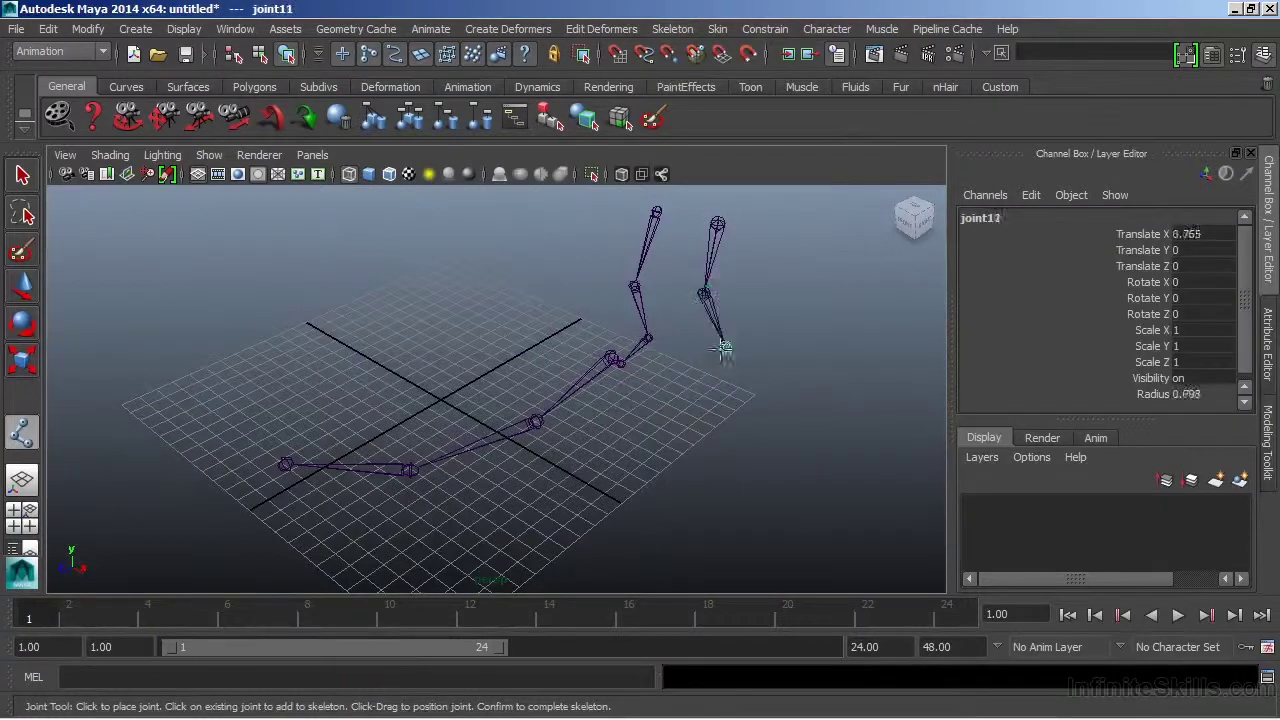
pyautogui.click(689, 383)
pyautogui.keyDown('alt'); pyautogui.moveTo(857, 492); pyautogui.dragTo(465, 500); pyautogui.keyUp('alt')
pyautogui.keyDown('alt'); pyautogui.moveTo(420, 460); pyautogui.dragTo(659, 427); pyautogui.keyUp('alt')
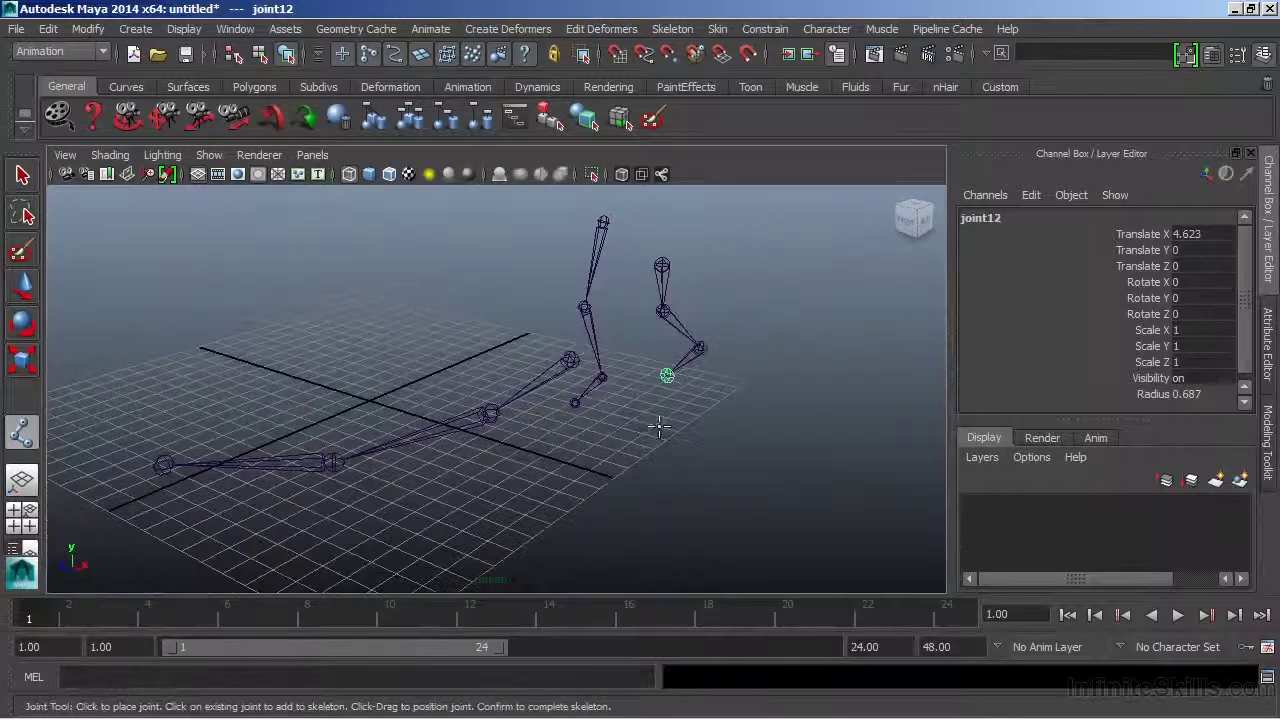
pyautogui.press('Return')
# - Switch to the Rotate tool and clear the selection of the new chain
pyautogui.press('e')
pyautogui.click(790, 450)
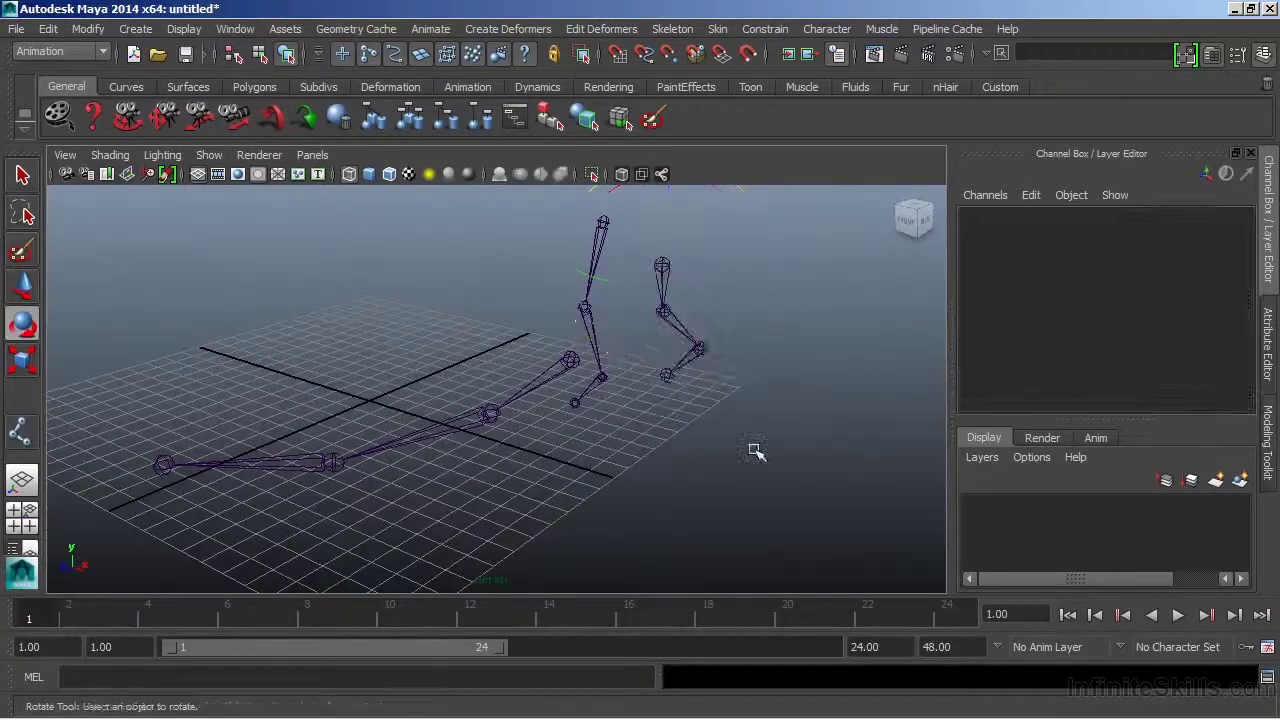
pyautogui.keyDown('alt'); pyautogui.moveTo(757, 451); pyautogui.dragTo(760, 390); pyautogui.keyUp('alt')
pyautogui.click(840, 326)
pyautogui.click(614, 390)
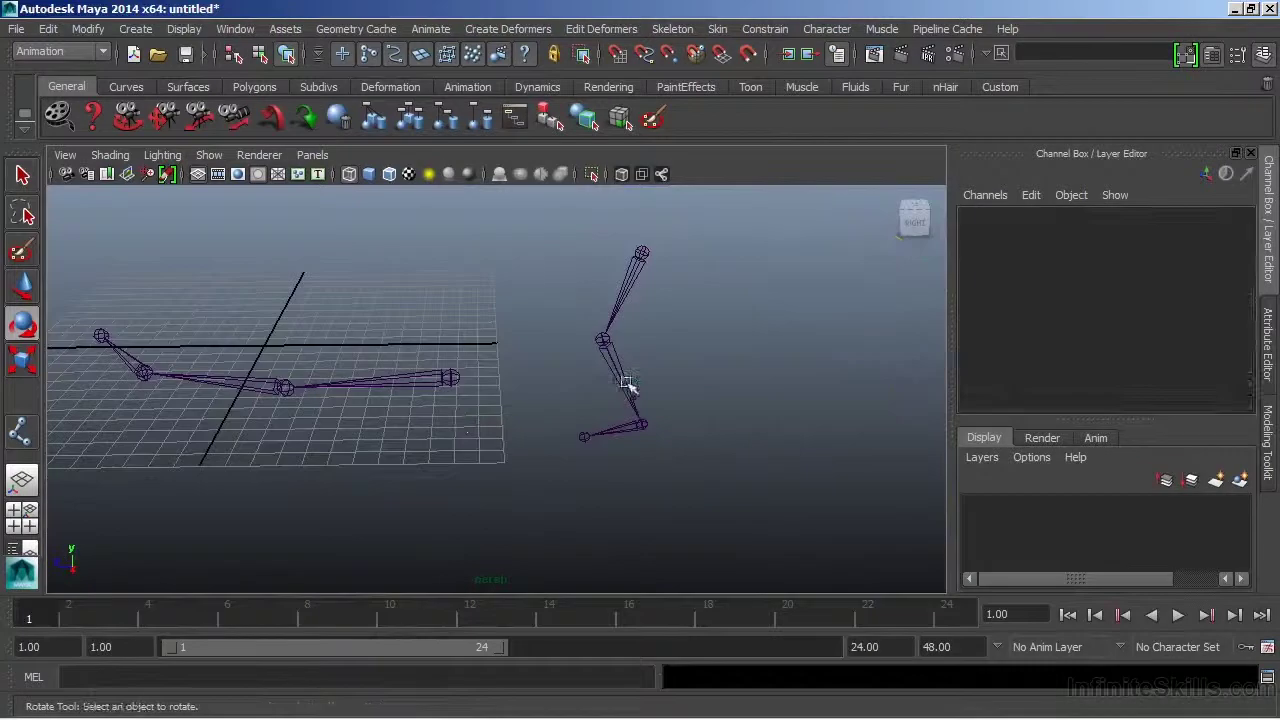
pyautogui.click(642, 254)
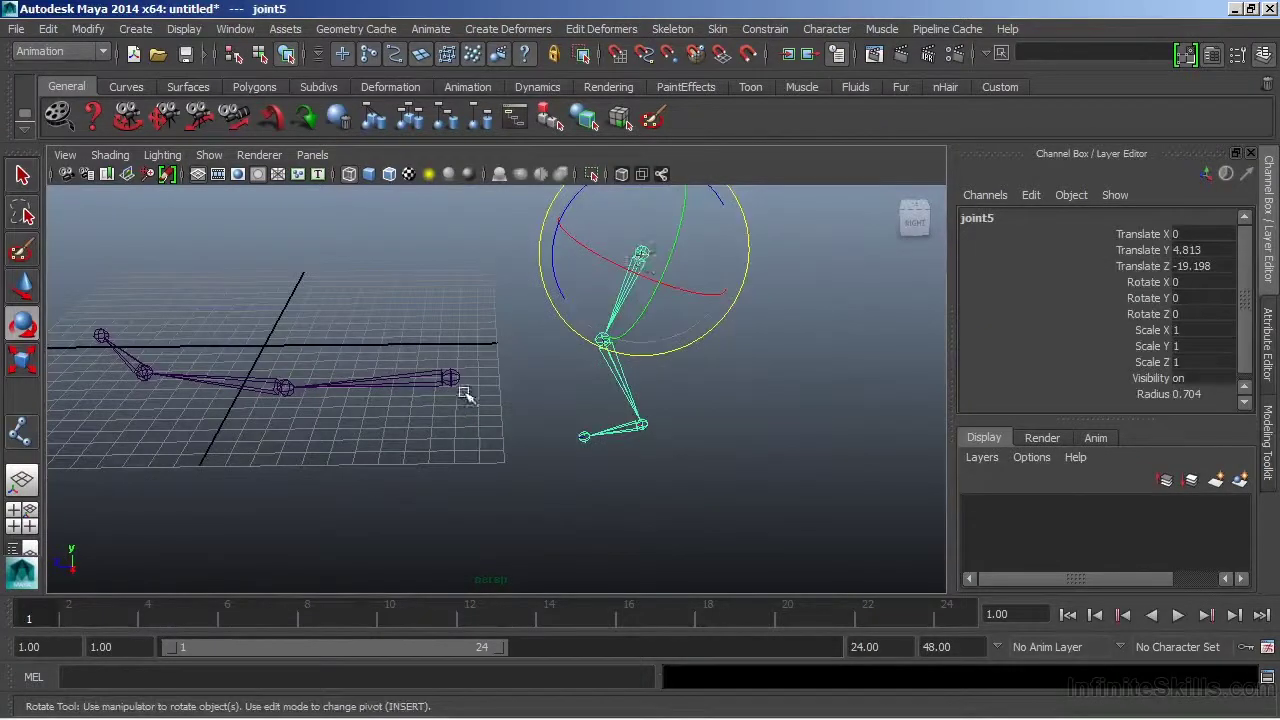
pyautogui.keyDown('alt'); pyautogui.moveTo(463, 394); pyautogui.dragTo(521, 472); pyautogui.keyUp('alt')
pyautogui.click(609, 392)
pyautogui.click(521, 472)
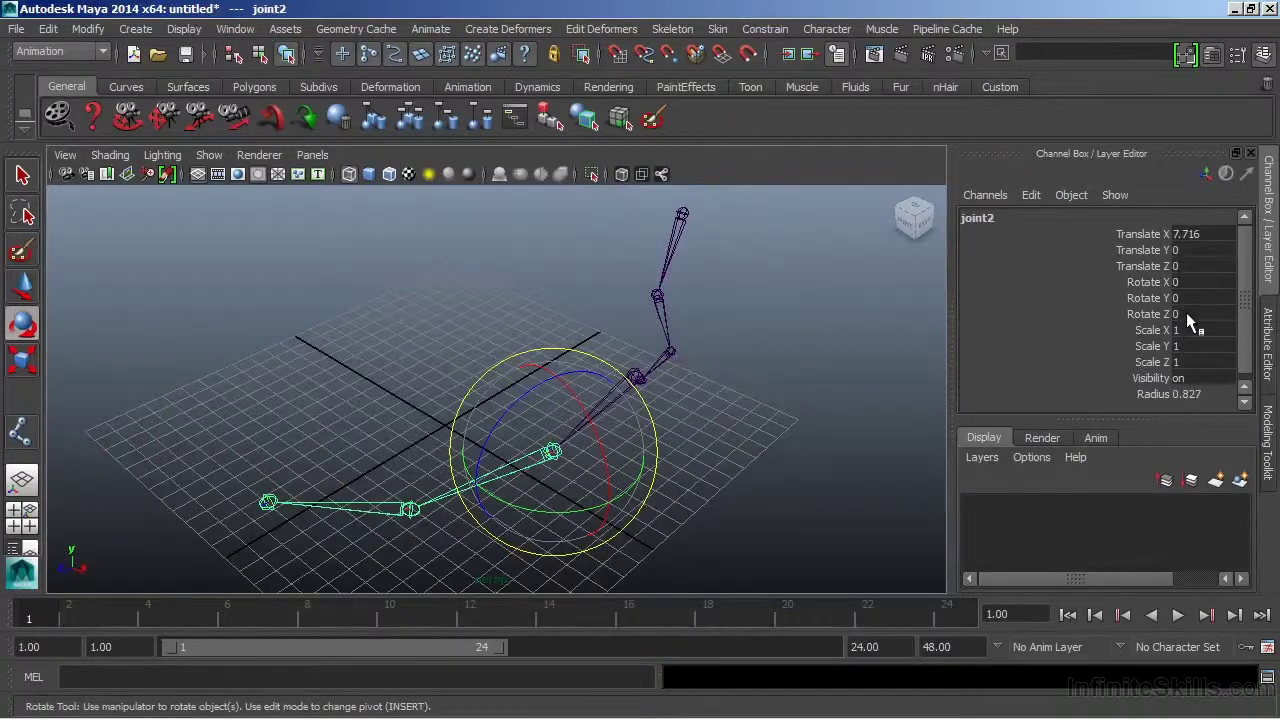
pyautogui.keyDown('alt'); pyautogui.moveTo(626, 357); pyautogui.dragTo(583, 400); pyautogui.keyUp('alt')
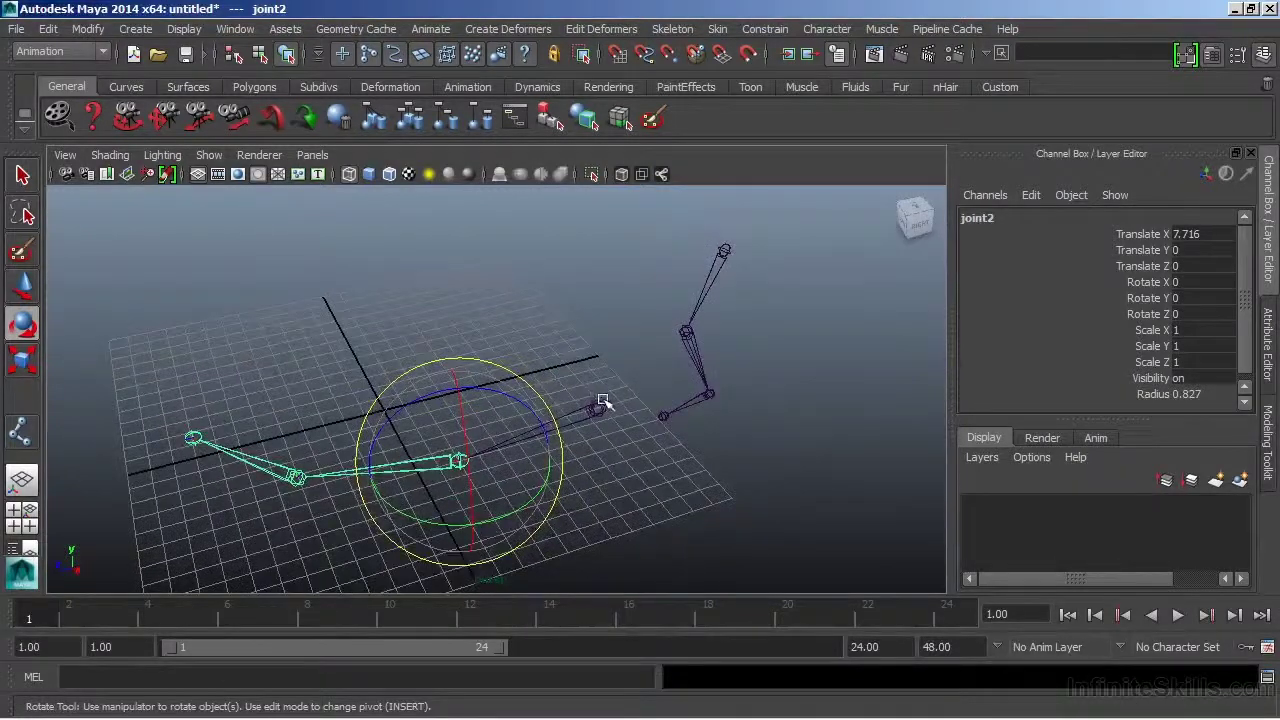
pyautogui.click(600, 403)
pyautogui.keyDown('alt'); pyautogui.moveTo(600, 403); pyautogui.dragTo(662, 370, button='middle'); pyautogui.keyUp('alt')
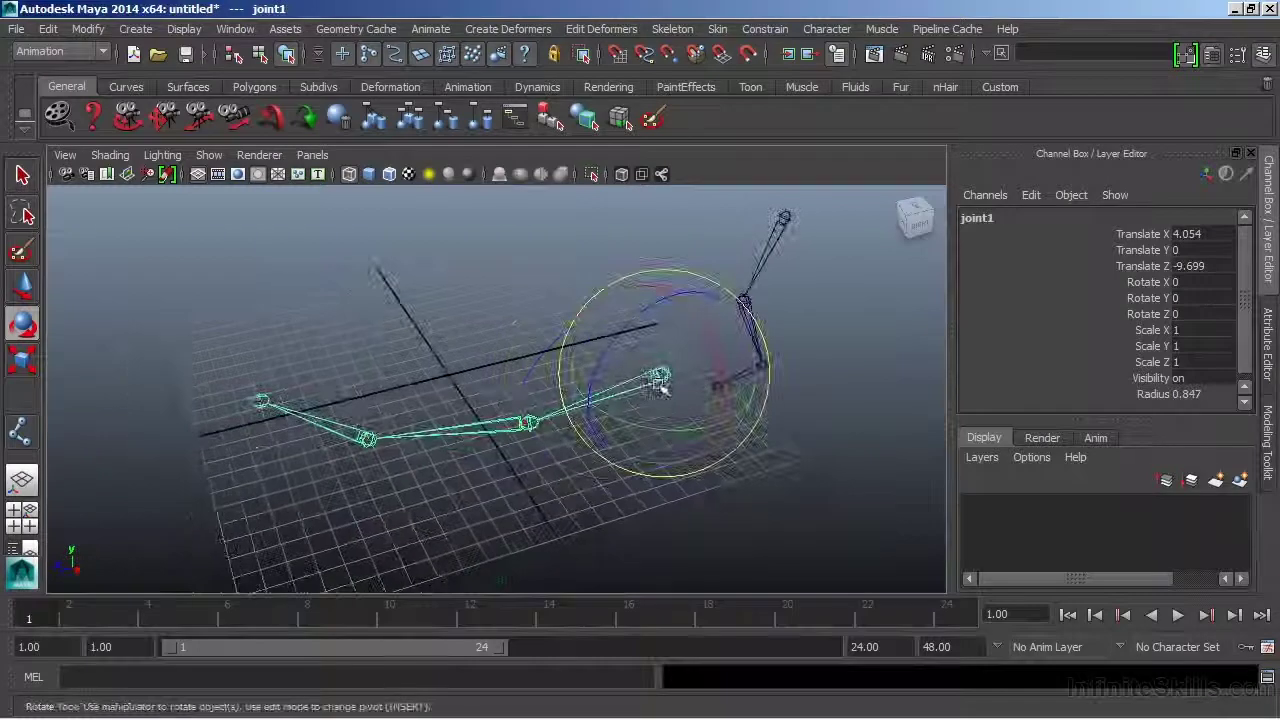
pyautogui.click(533, 426)
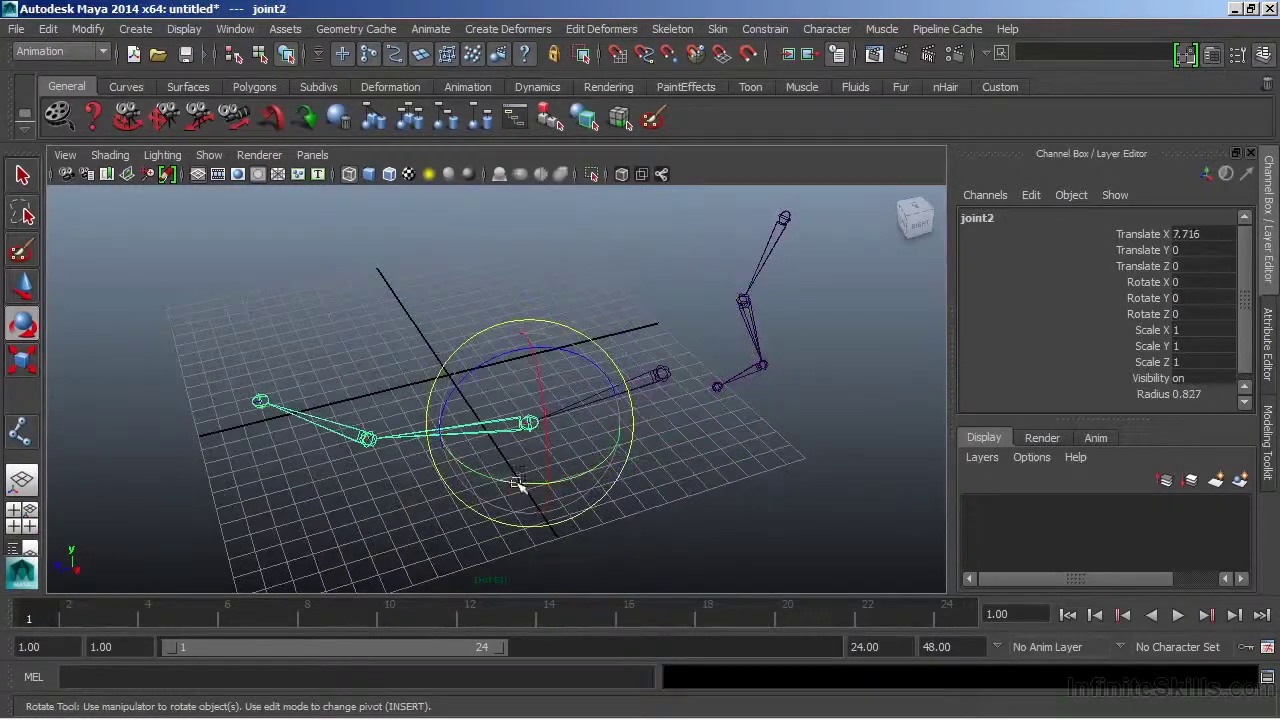
pyautogui.moveTo(520, 486); pyautogui.dragTo(462, 476)
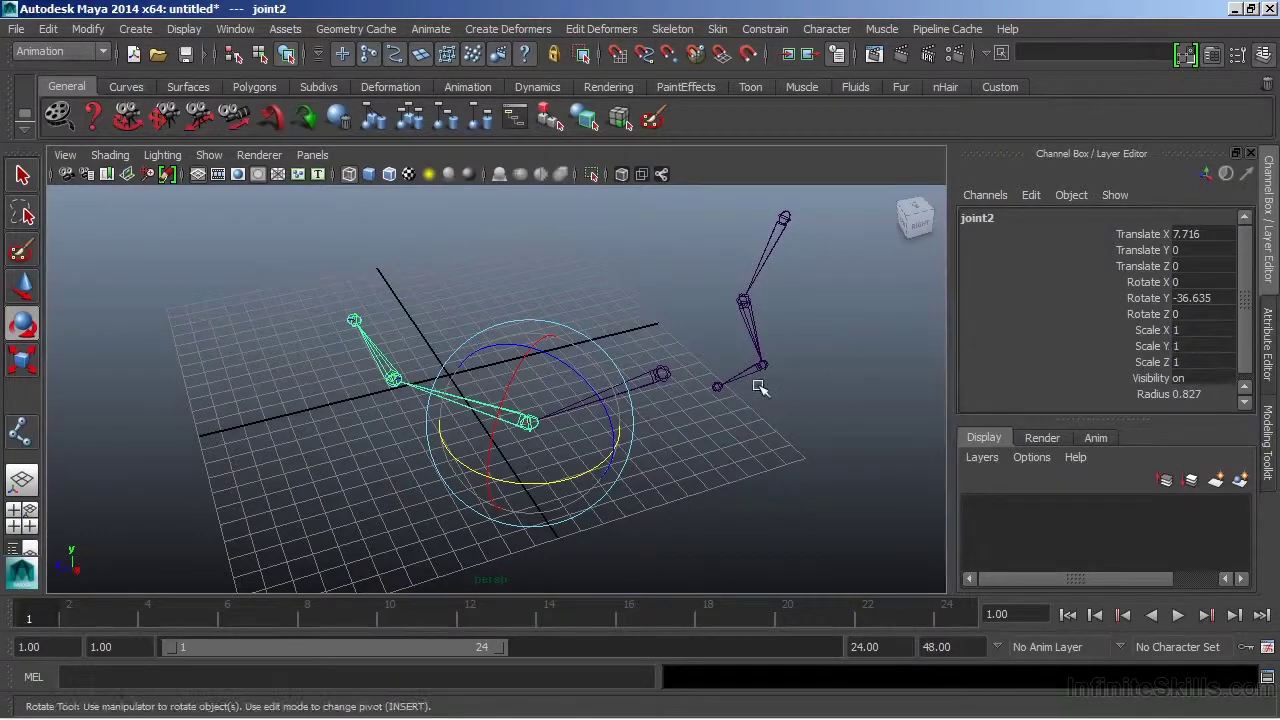
pyautogui.hotkey('ctrl', 'z')
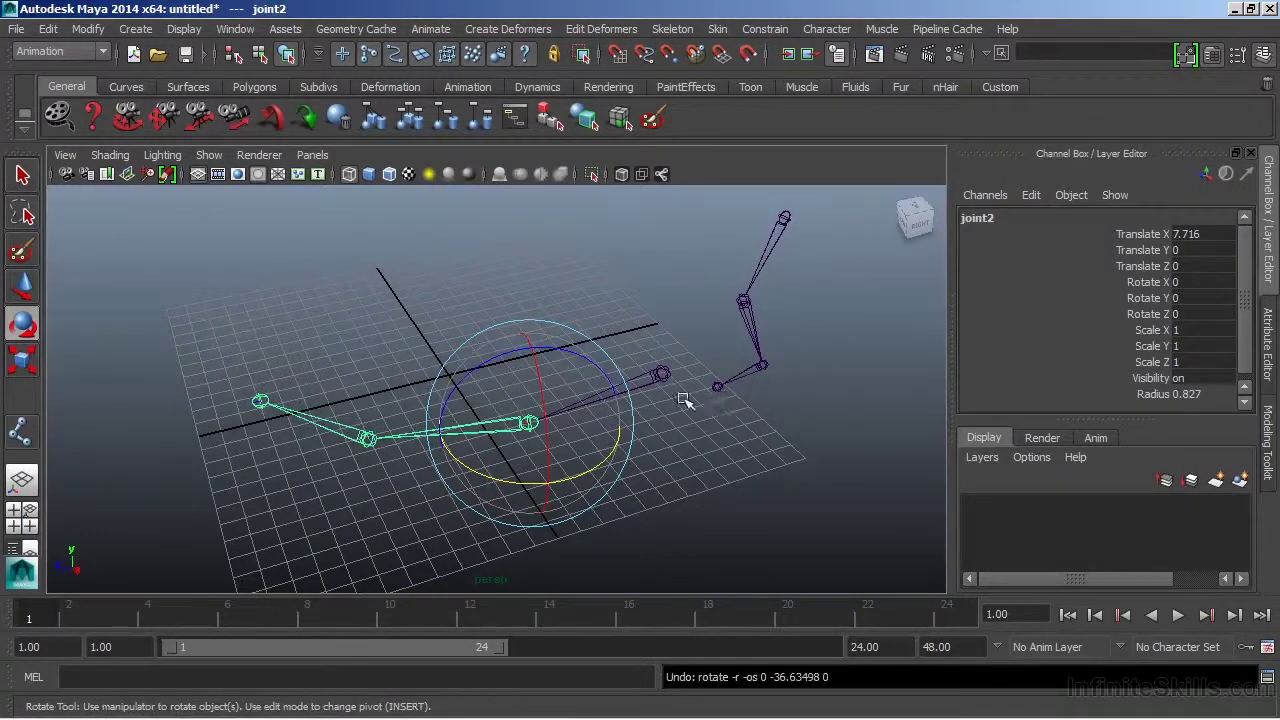
# - Slide joint2 on the grid to Translate X 6.351, Z 3.525, undoing joint3's accidental lift
pyautogui.press('w')
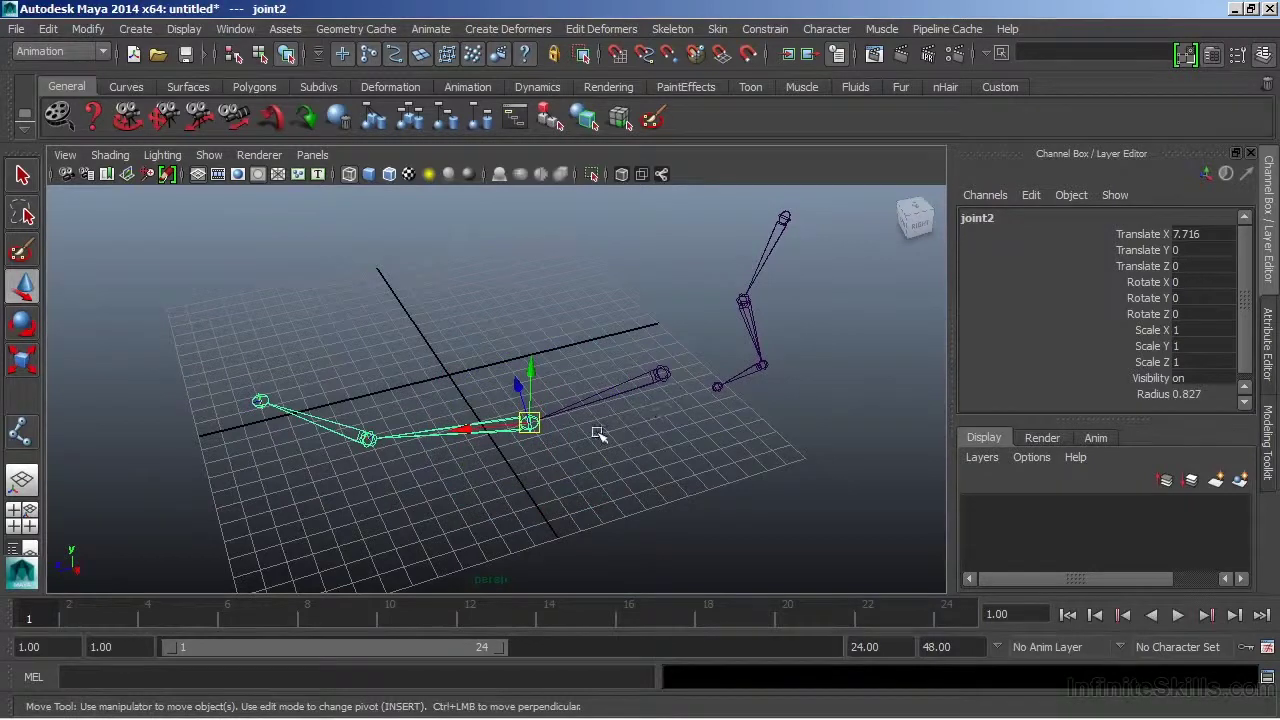
pyautogui.keyDown('alt'); pyautogui.moveTo(600, 434); pyautogui.dragTo(590, 445); pyautogui.keyUp('alt')
pyautogui.moveTo(543, 391); pyautogui.dragTo(517, 351)
pyautogui.click(410, 432)
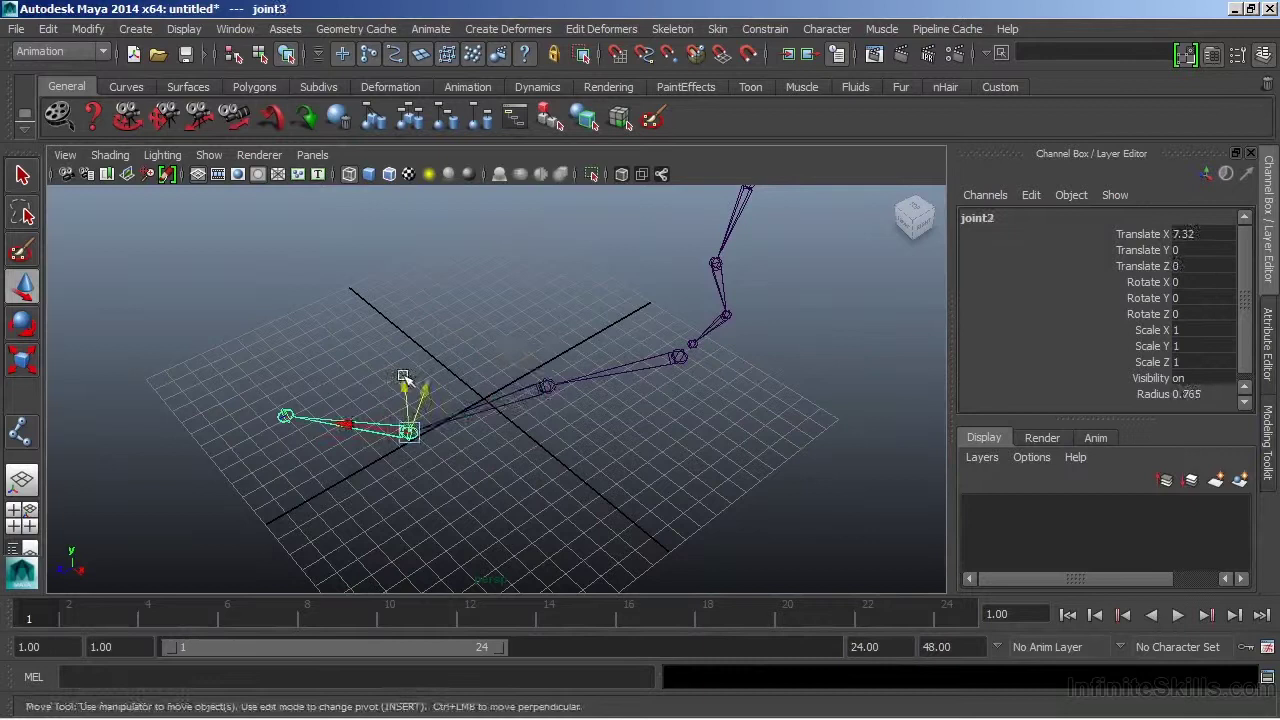
pyautogui.moveTo(410, 398); pyautogui.dragTo(423, 314)
pyautogui.hotkey('ctrl', 'z')
pyautogui.hotkey('ctrl', 'z')
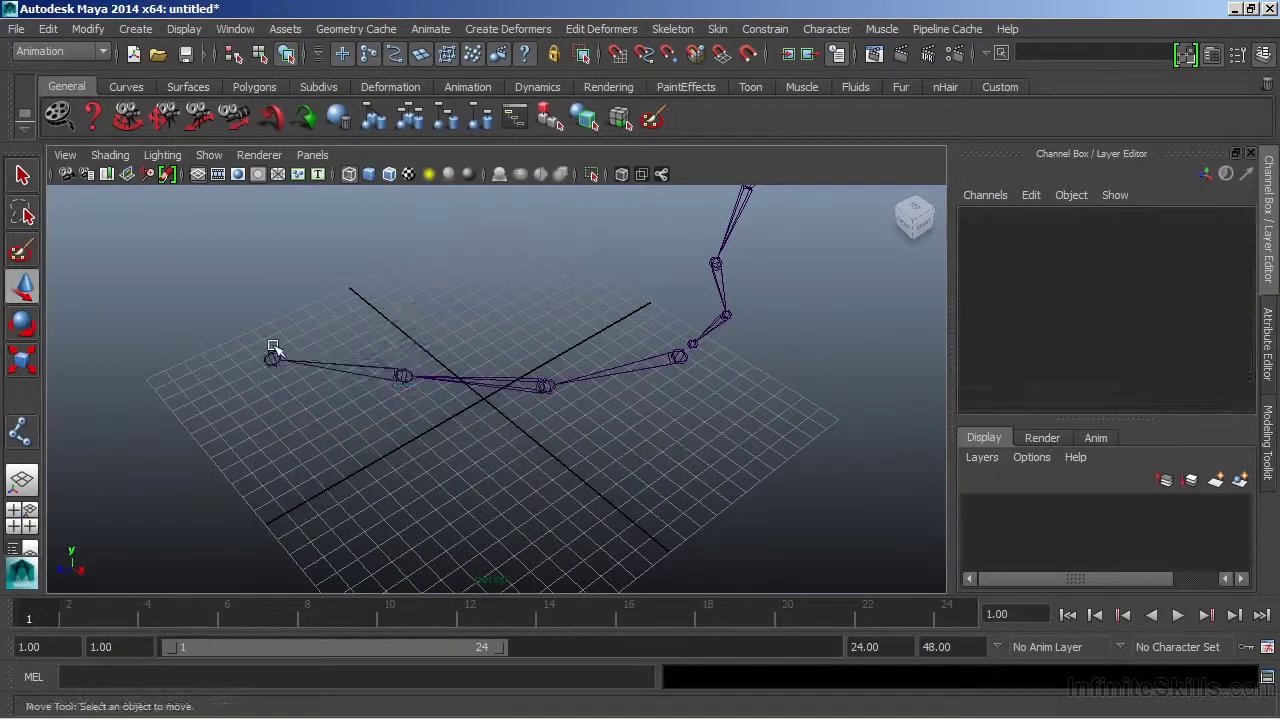
pyautogui.keyDown('alt'); pyautogui.moveTo(268, 358); pyautogui.dragTo(443, 457); pyautogui.keyUp('alt')
pyautogui.hotkey('ctrl', 'z')
pyautogui.keyDown('alt'); pyautogui.moveTo(660, 503); pyautogui.dragTo(686, 400); pyautogui.keyUp('alt')
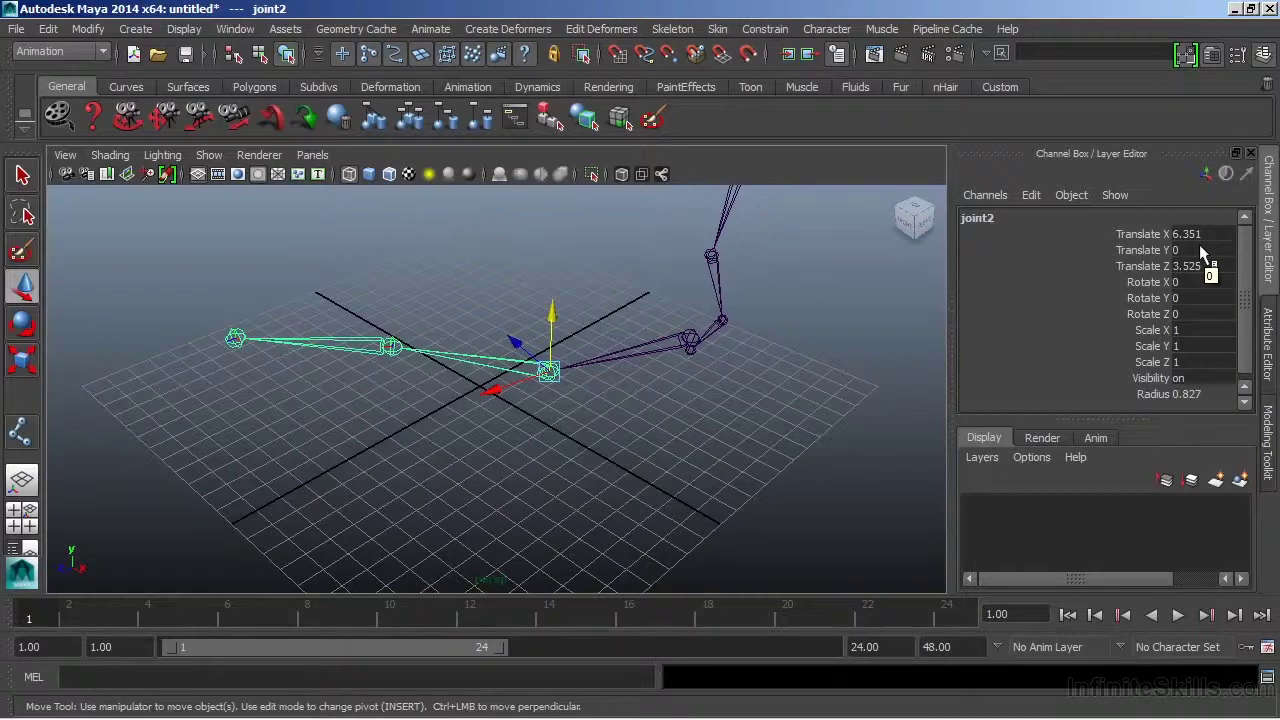
pyautogui.keyDown('alt'); pyautogui.moveTo(718, 425); pyautogui.dragTo(589, 474); pyautogui.keyUp('alt')
pyautogui.click(681, 401)
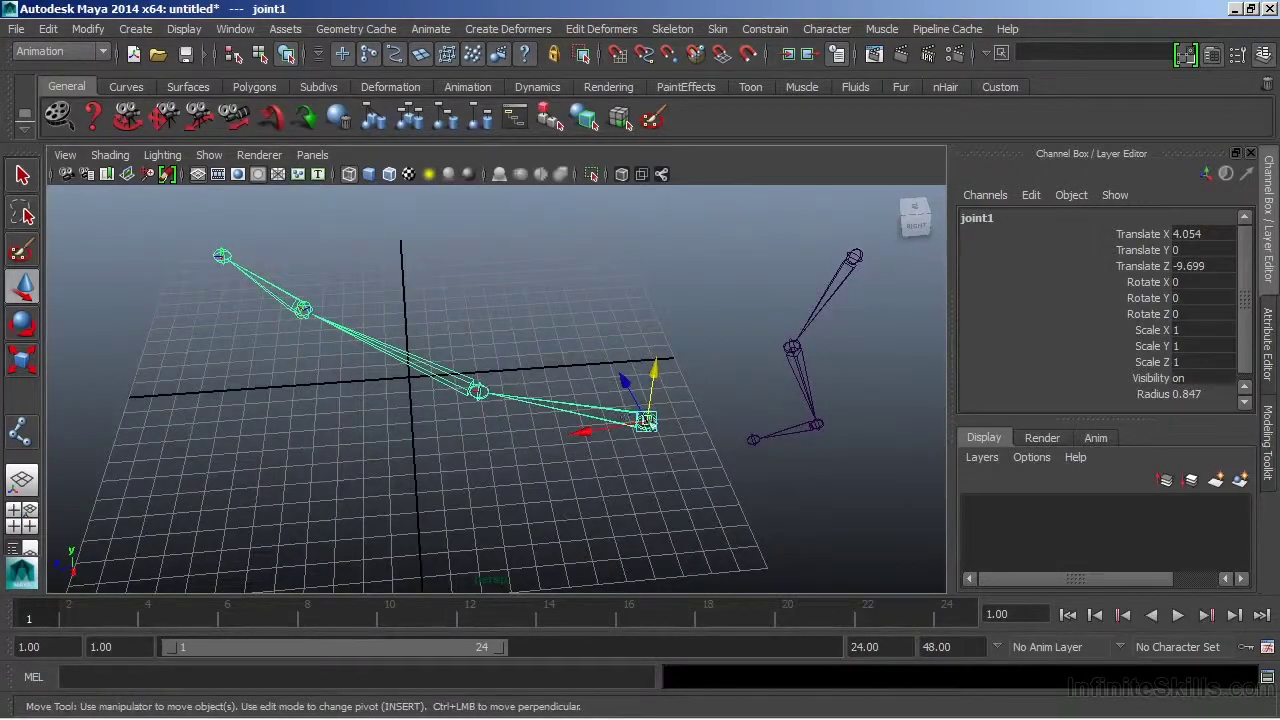
# - Set the leg's middle joint Translate X to 5 in the Channel Box
pyautogui.click(791, 346)
pyautogui.keyDown('alt'); pyautogui.moveTo(791, 346); pyautogui.dragTo(686, 380); pyautogui.keyUp('alt')
pyautogui.click(1200, 236)
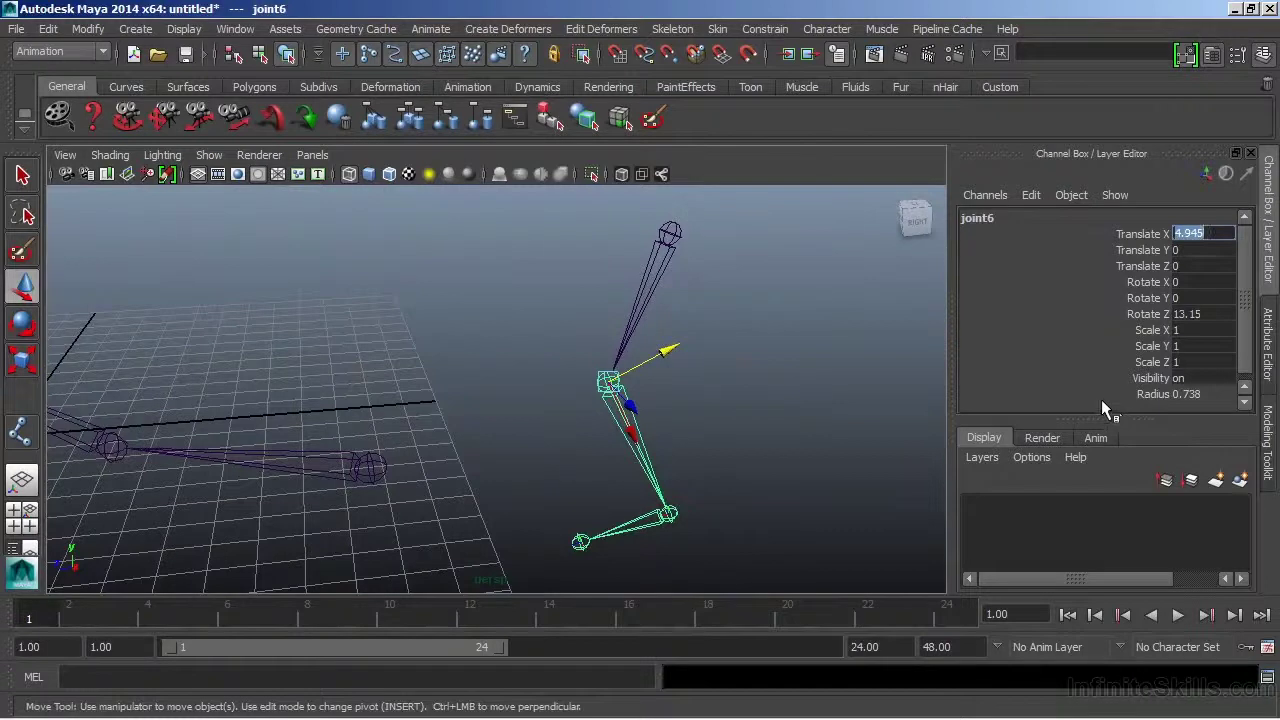
pyautogui.write('0')
pyautogui.press('Return')
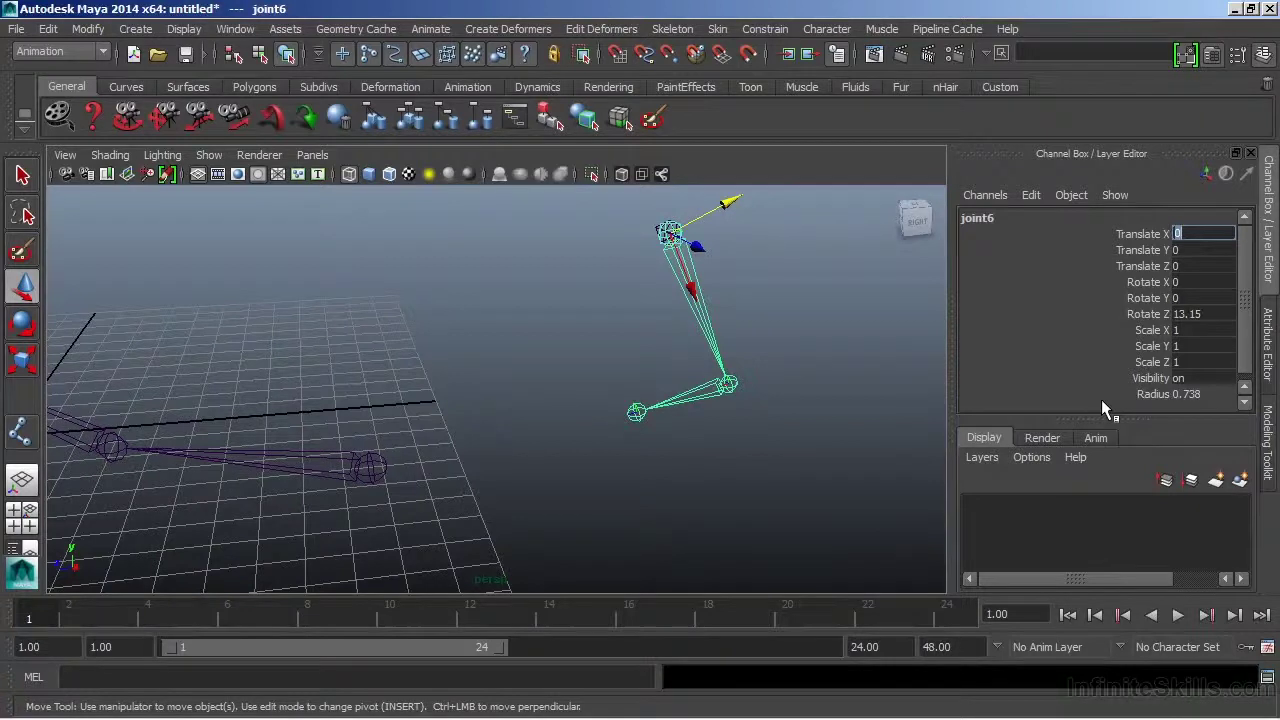
pyautogui.write('5')
pyautogui.press('Return')
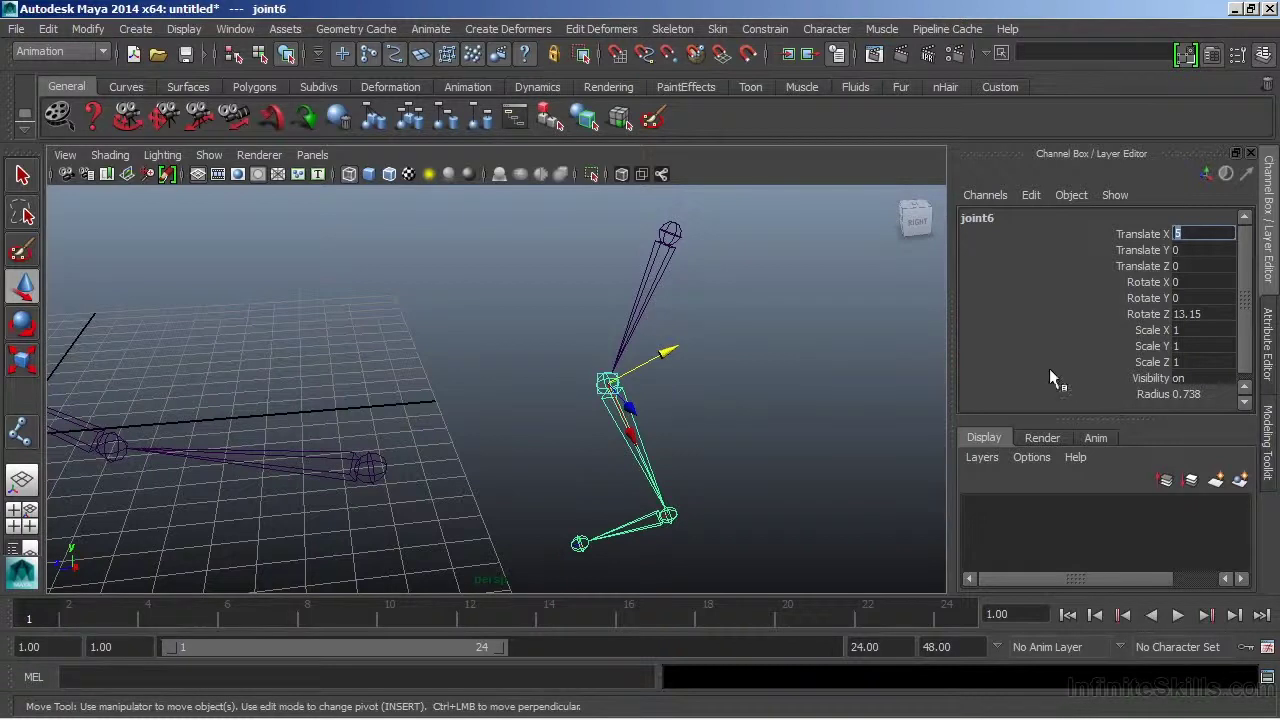
# - Undo a stray X slide of the middle joint, keeping Translate X 5, and deselect
pyautogui.click(668, 236)
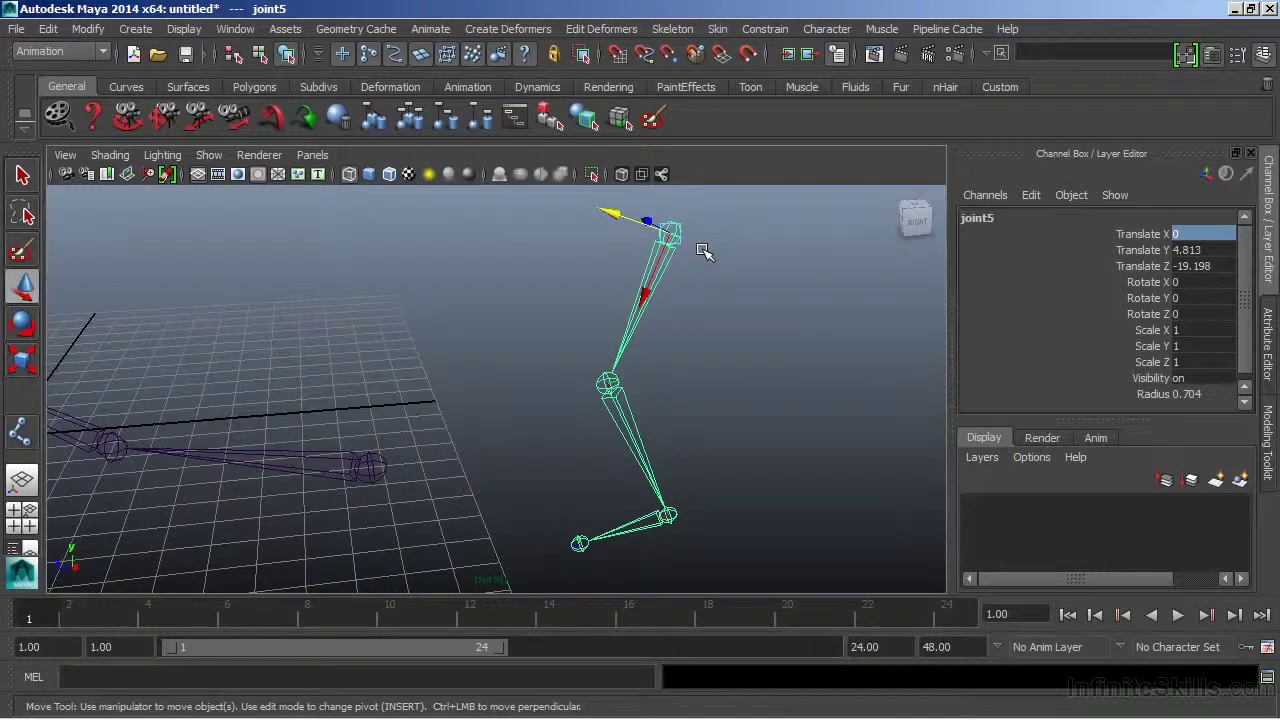
pyautogui.click(607, 385)
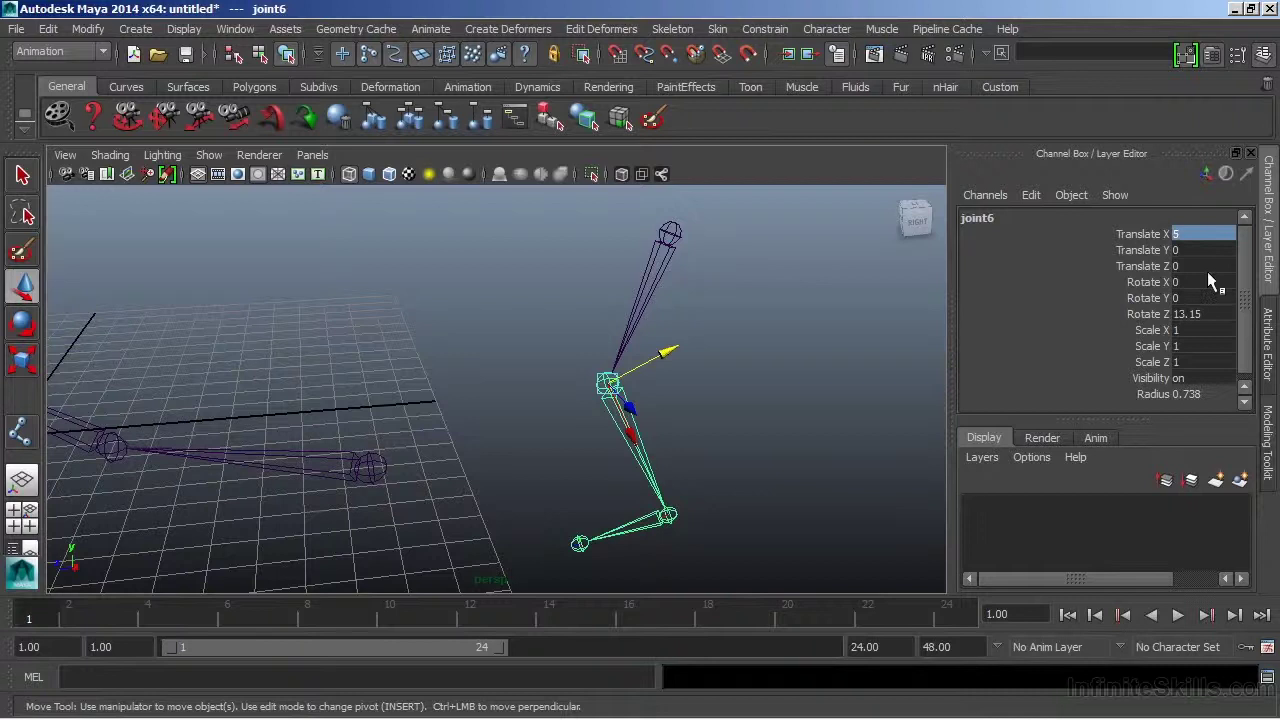
pyautogui.click(1134, 234)
pyautogui.moveTo(590, 452); pyautogui.dragTo(660, 460, button='middle')
pyautogui.hotkey('ctrl', 'z')
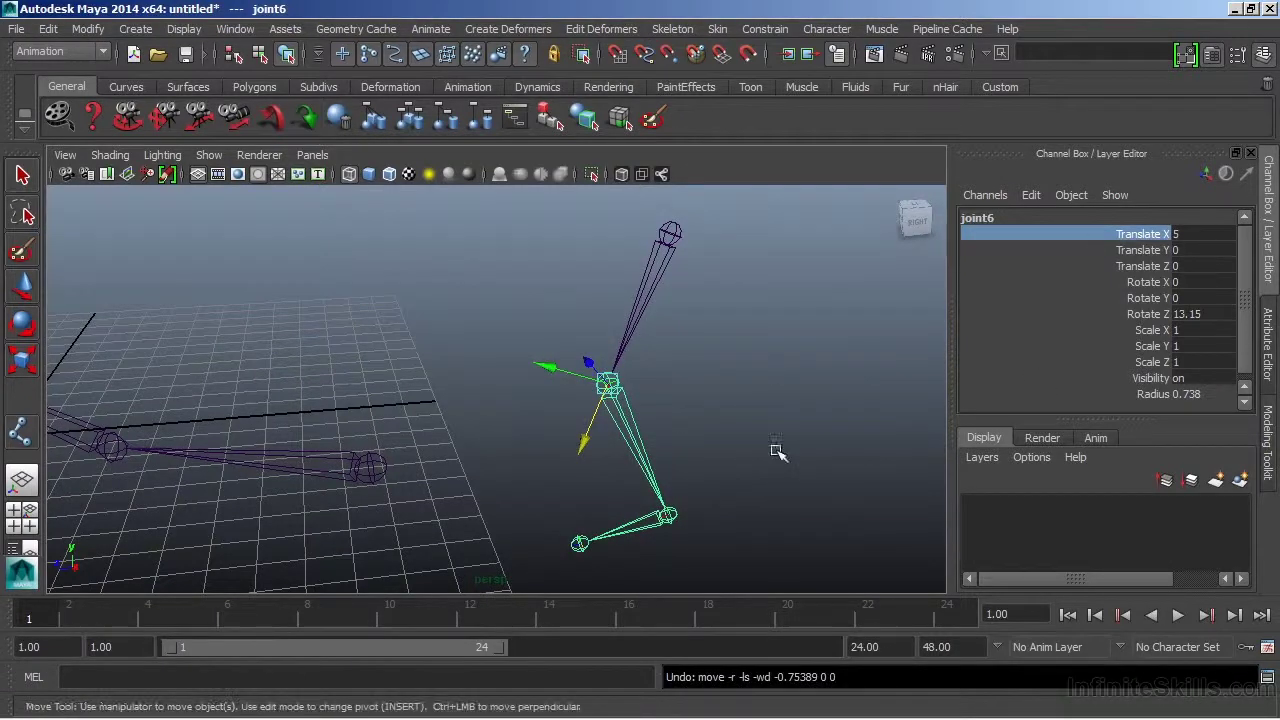
pyautogui.click(744, 457)
pyautogui.keyDown('alt'); pyautogui.moveTo(743, 454); pyautogui.dragTo(565, 452); pyautogui.keyUp('alt')
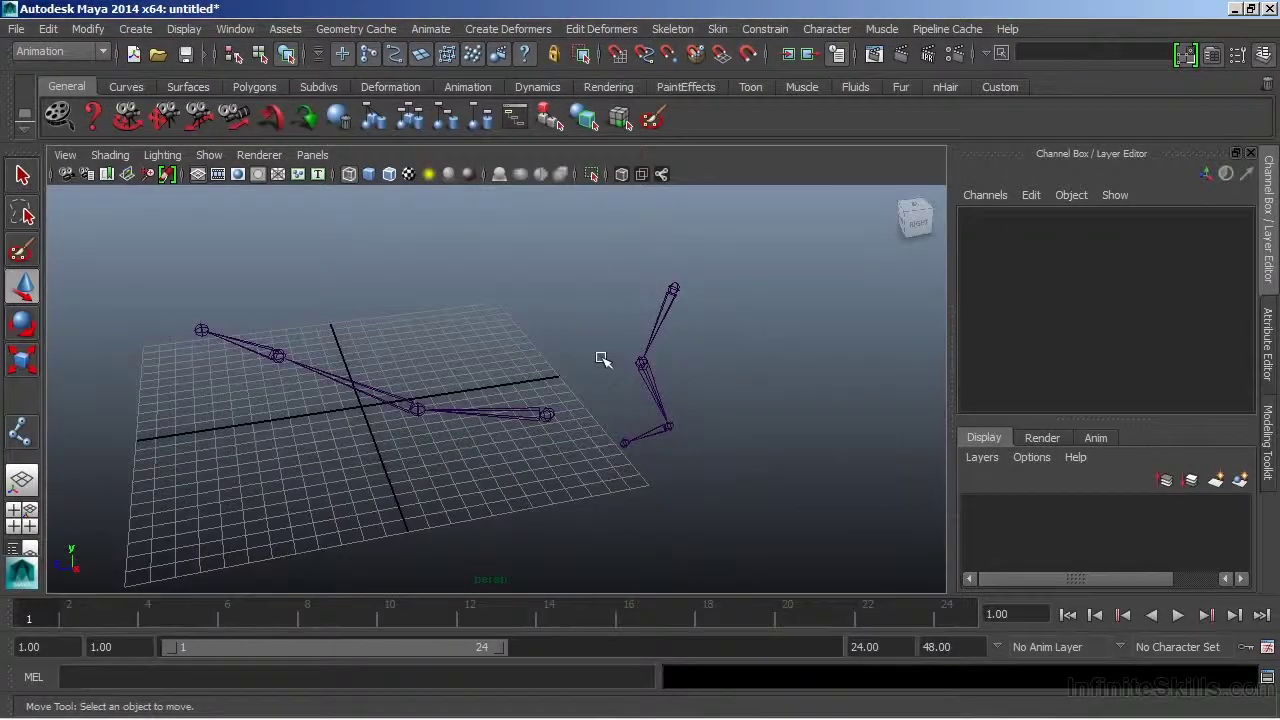
# - Try enlarging the top leg joint's Radius alone, then undo the change
pyautogui.click(673, 285)
pyautogui.keyDown('alt'); pyautogui.moveTo(675, 368); pyautogui.dragTo(697, 371); pyautogui.keyUp('alt')
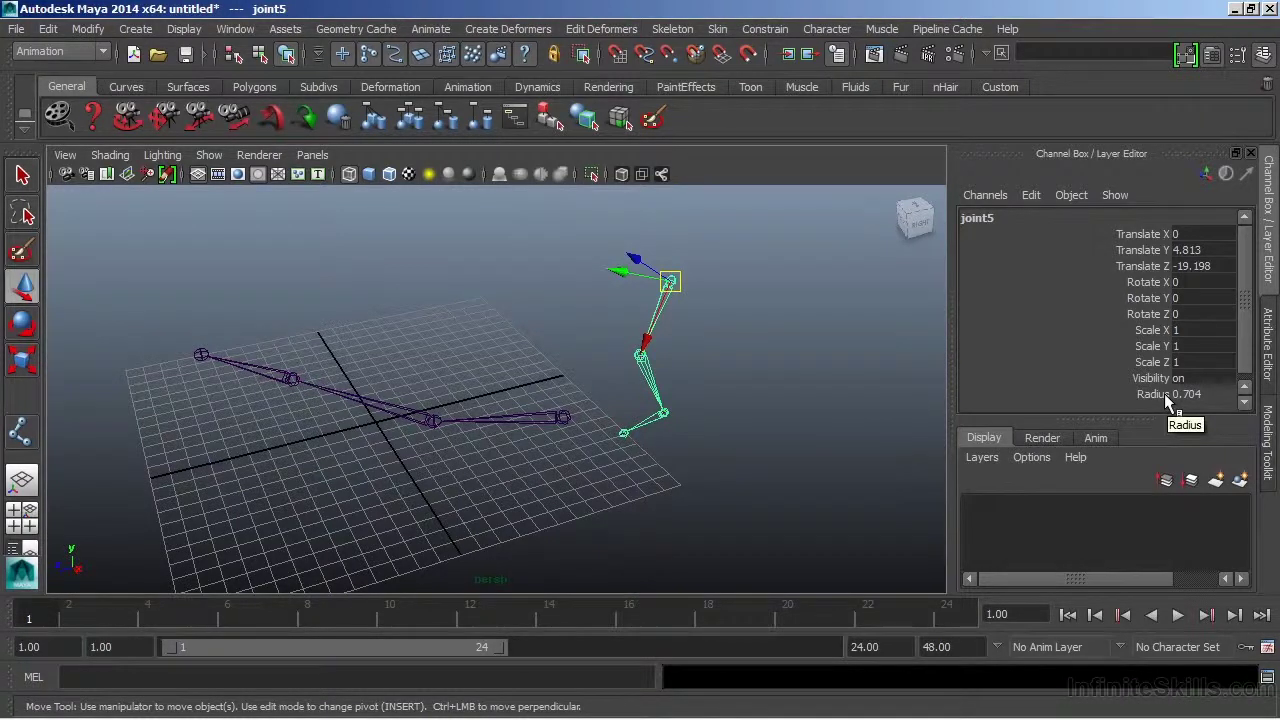
pyautogui.click(1161, 392)
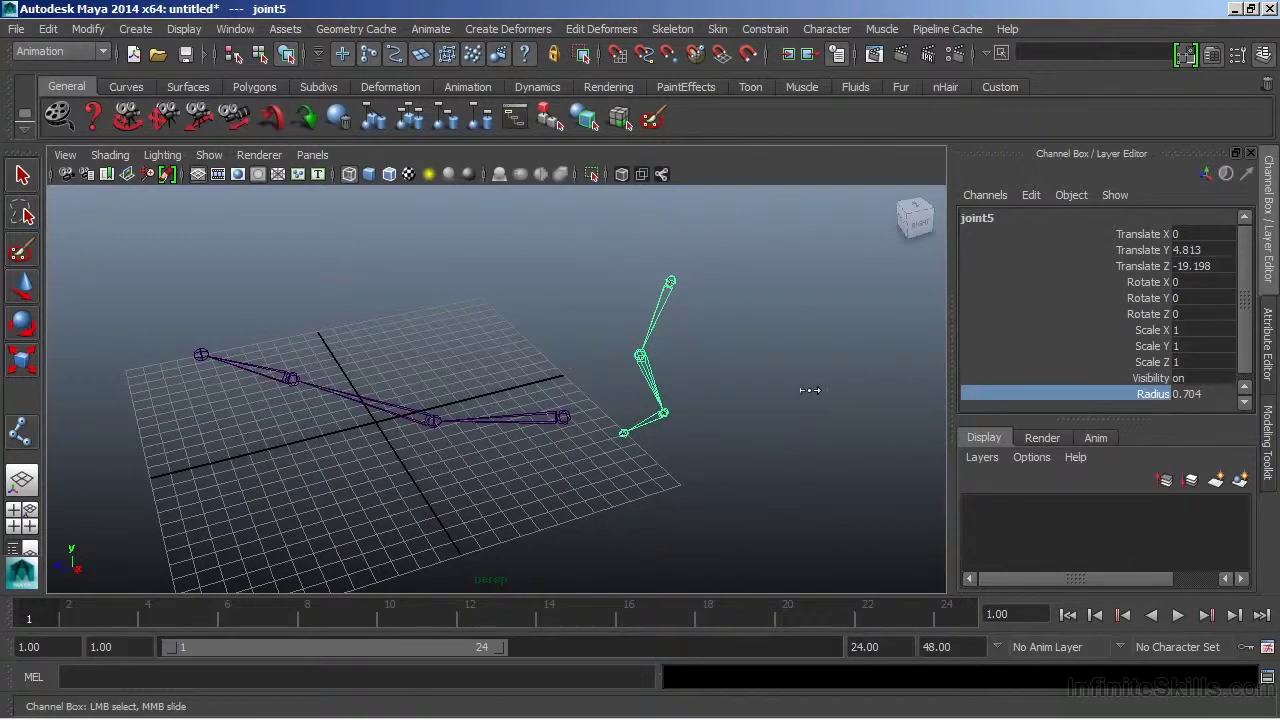
pyautogui.moveTo(810, 390); pyautogui.dragTo(845, 417, button='middle')
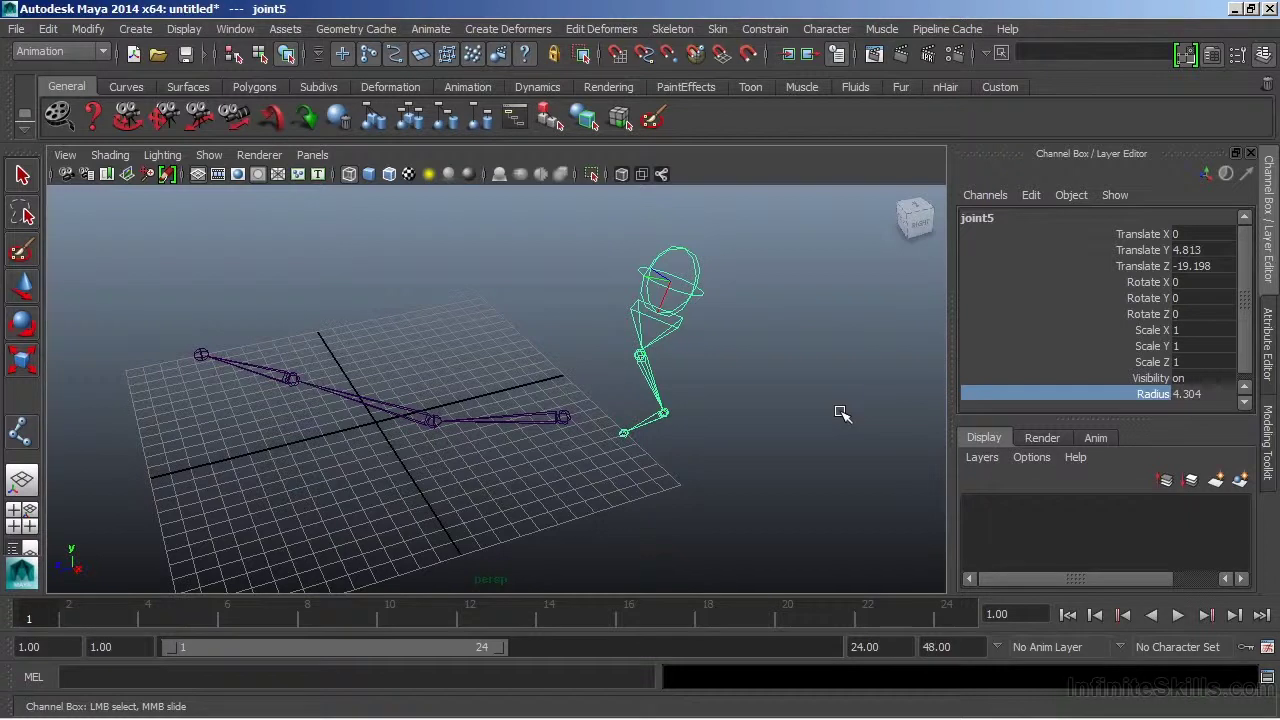
pyautogui.hotkey('ctrl', 'z')
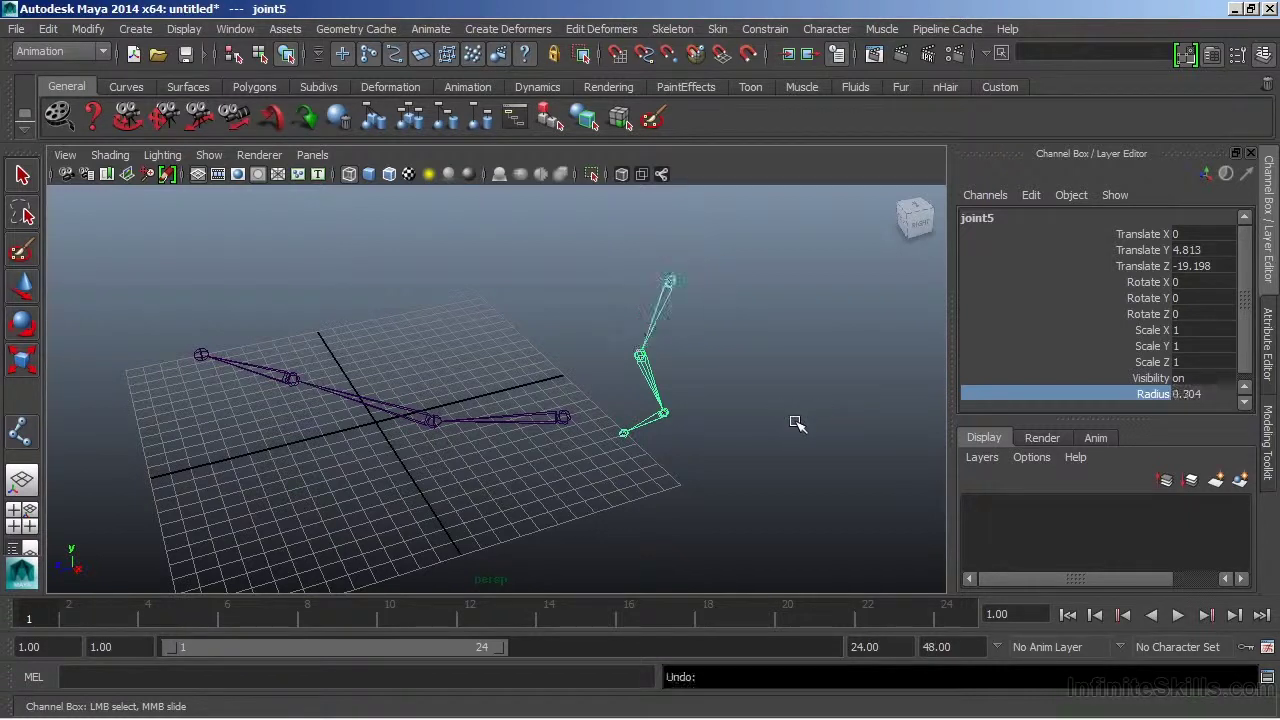
# - Select every leg joint, toe through top, and raise their Radius from 0.304 to 2.304
pyautogui.click(620, 432)
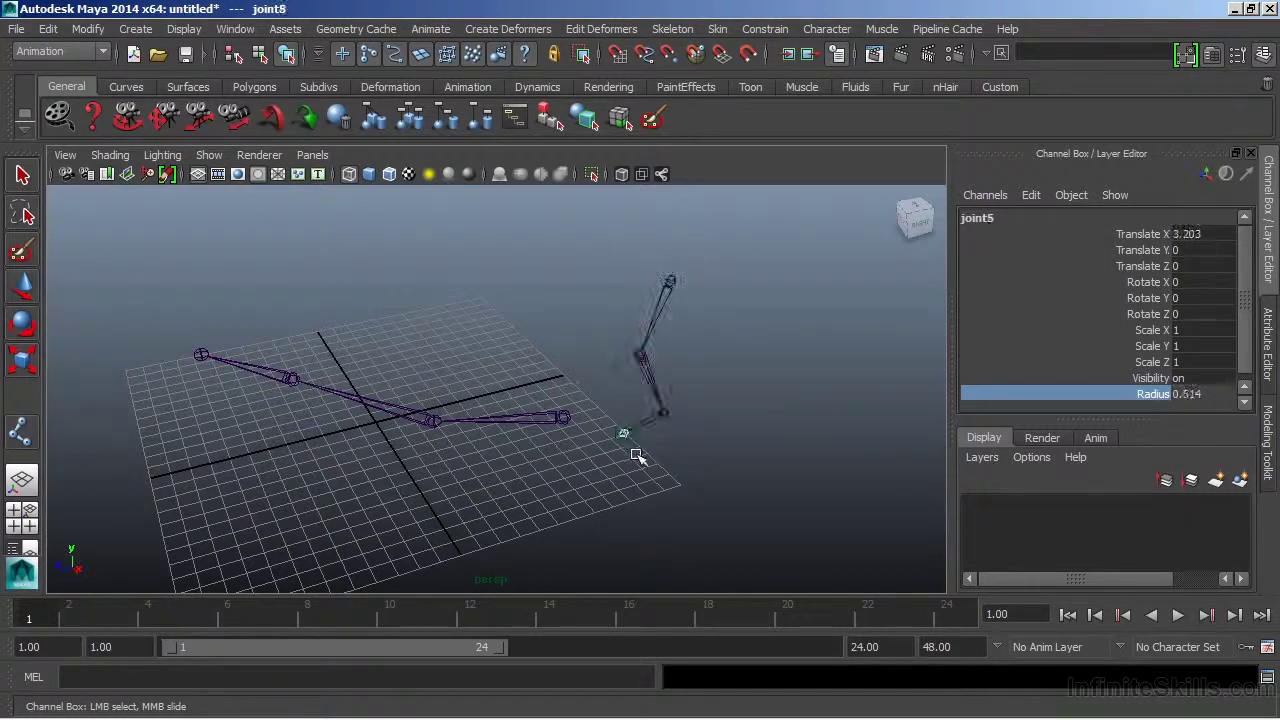
pyautogui.press('q')
pyautogui.click(660, 415)
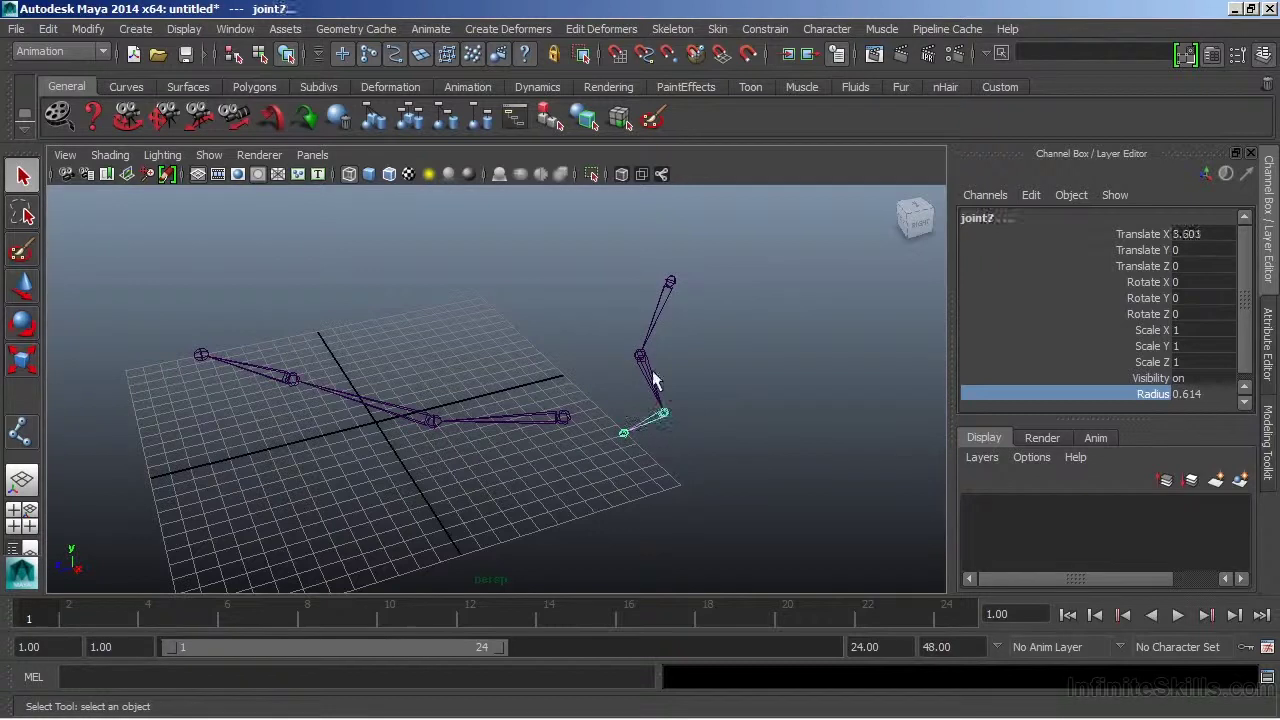
pyautogui.click(641, 357)
pyautogui.click(671, 283)
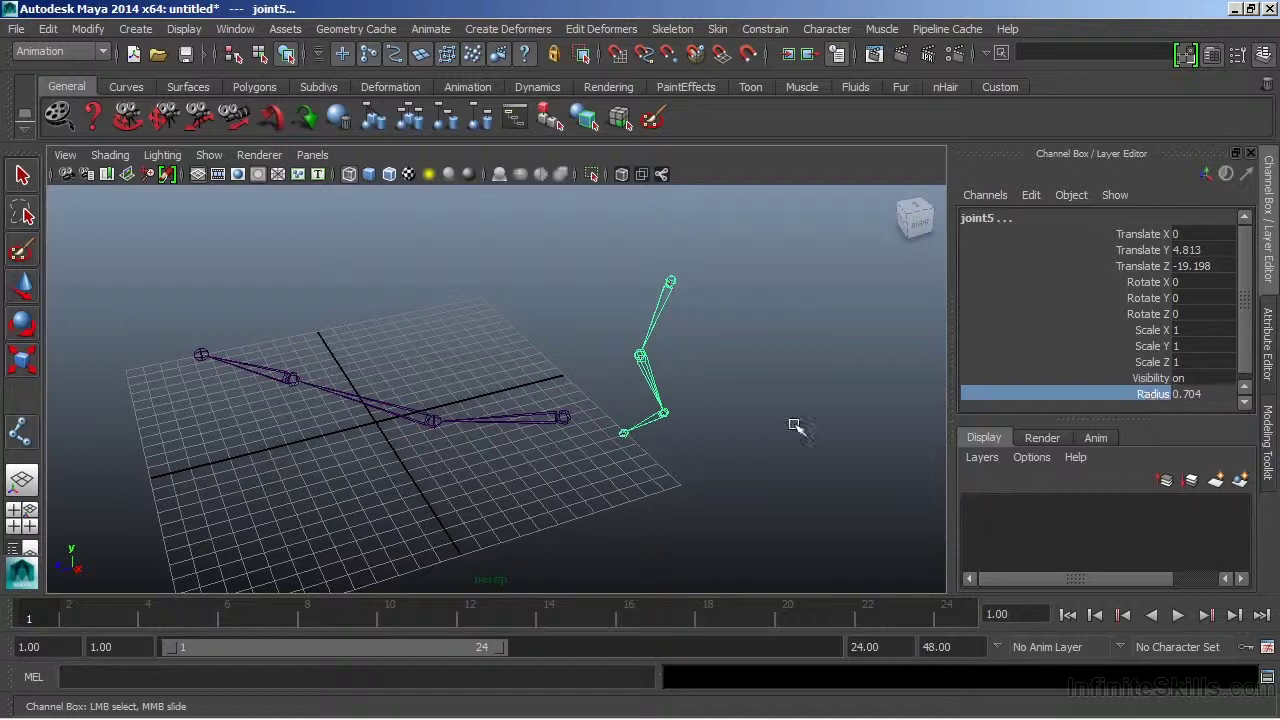
pyautogui.moveTo(795, 427); pyautogui.dragTo(812, 428, button='middle')
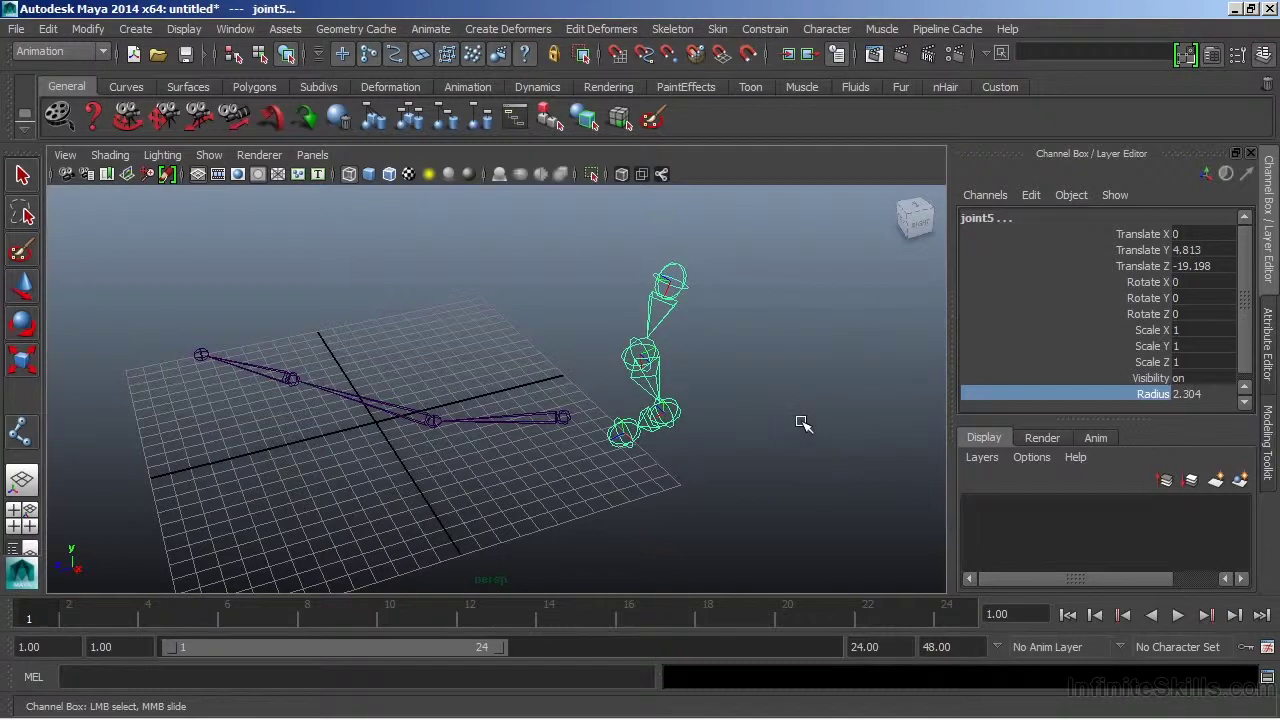